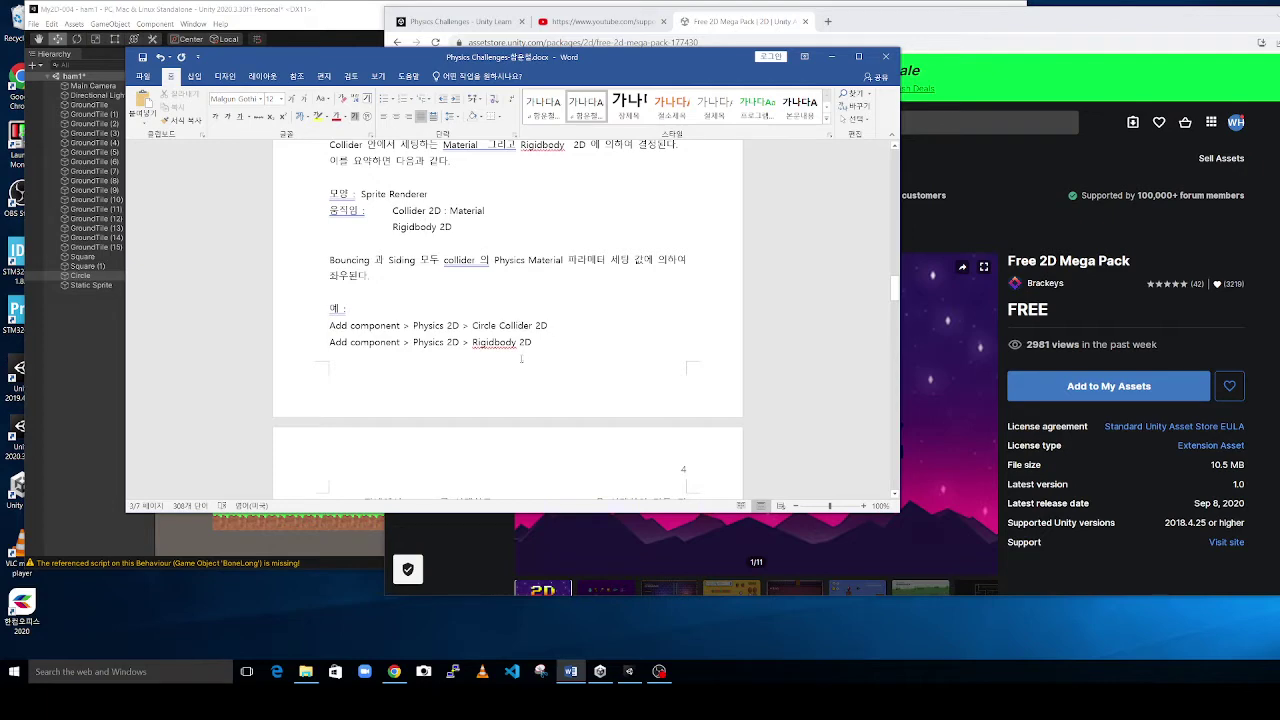
Read through the Physics Challenges document's sections on Physics Material 2D settings and the sample project built with the Free 2D Mega Pack
{"action": "scroll", "coordinate": [521, 358], "scroll_direction": "down", "scroll_amount": 3}
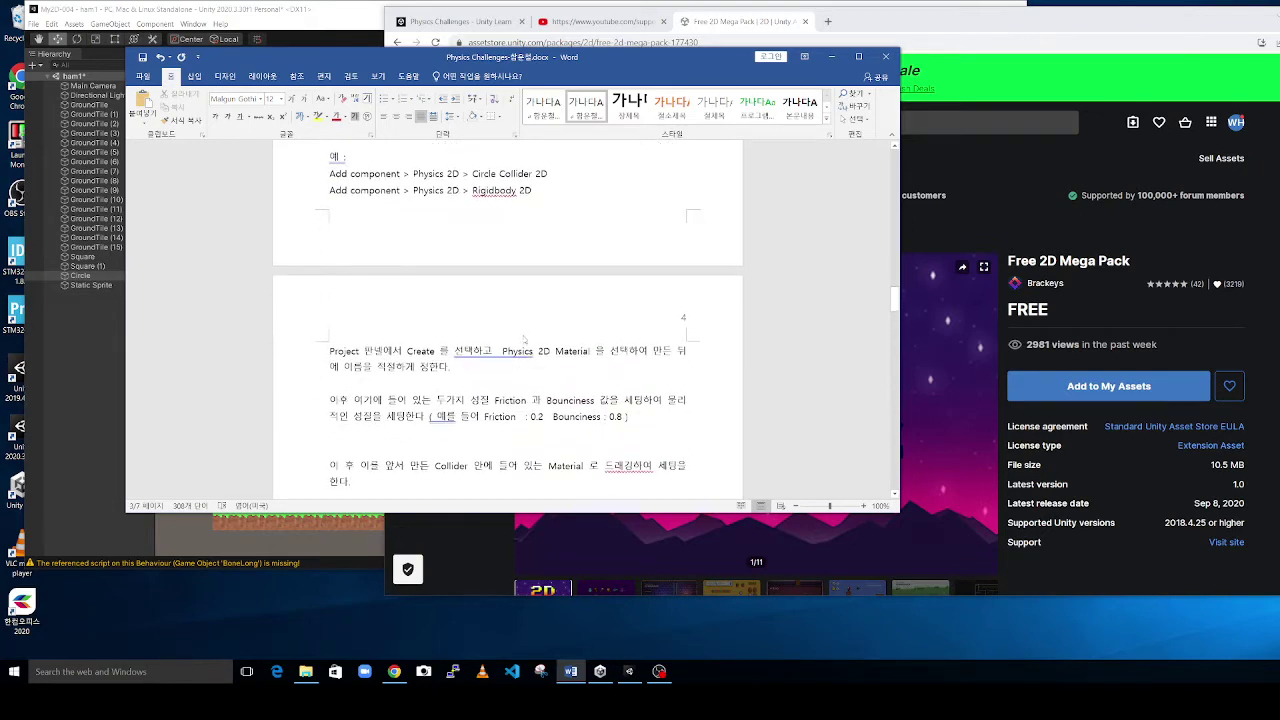
{"action": "scroll", "coordinate": [522, 348], "scroll_direction": "down", "scroll_amount": 8}
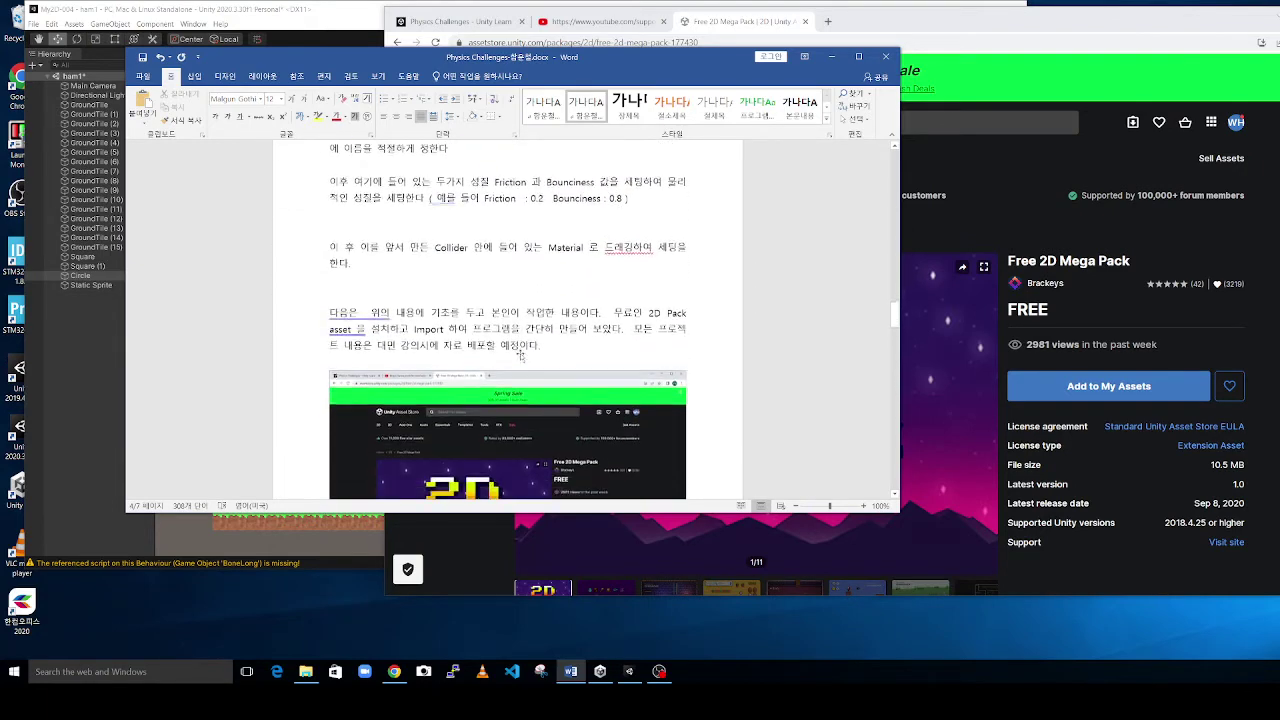
{"action": "scroll", "coordinate": [527, 297], "scroll_direction": "up", "scroll_amount": 2}
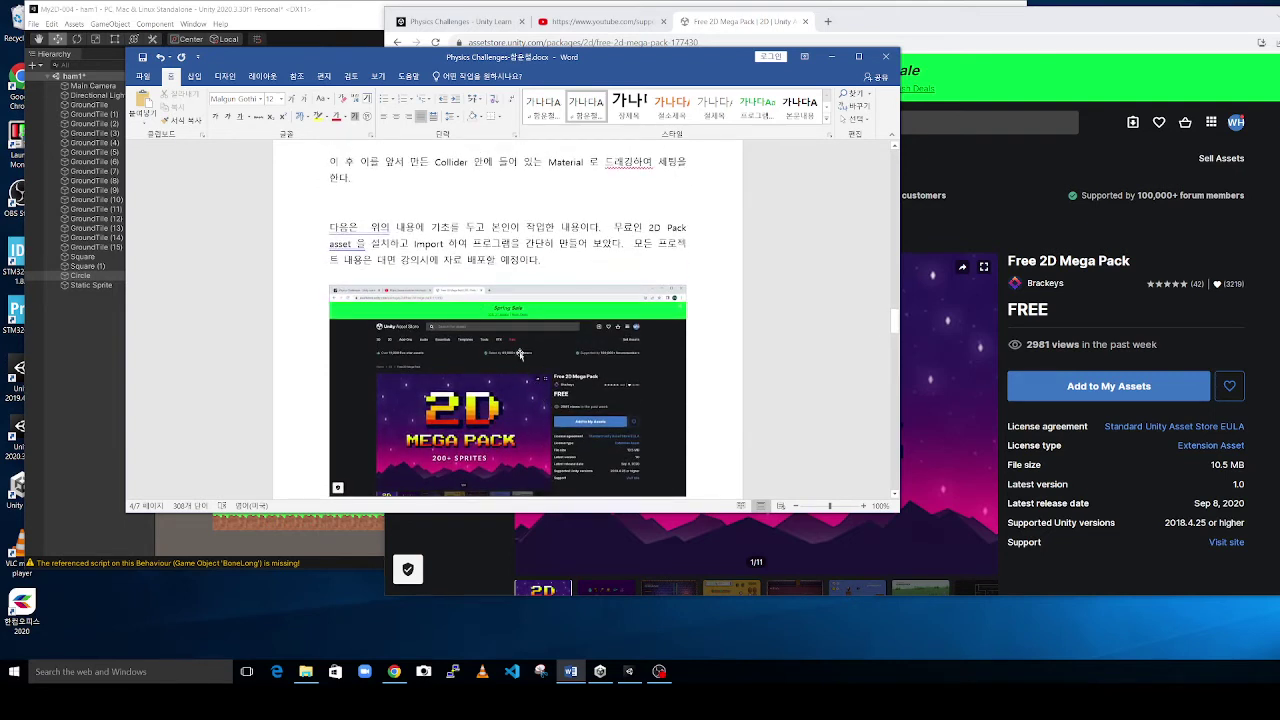
{"action": "scroll", "coordinate": [495, 380], "scroll_direction": "down", "scroll_amount": 2}
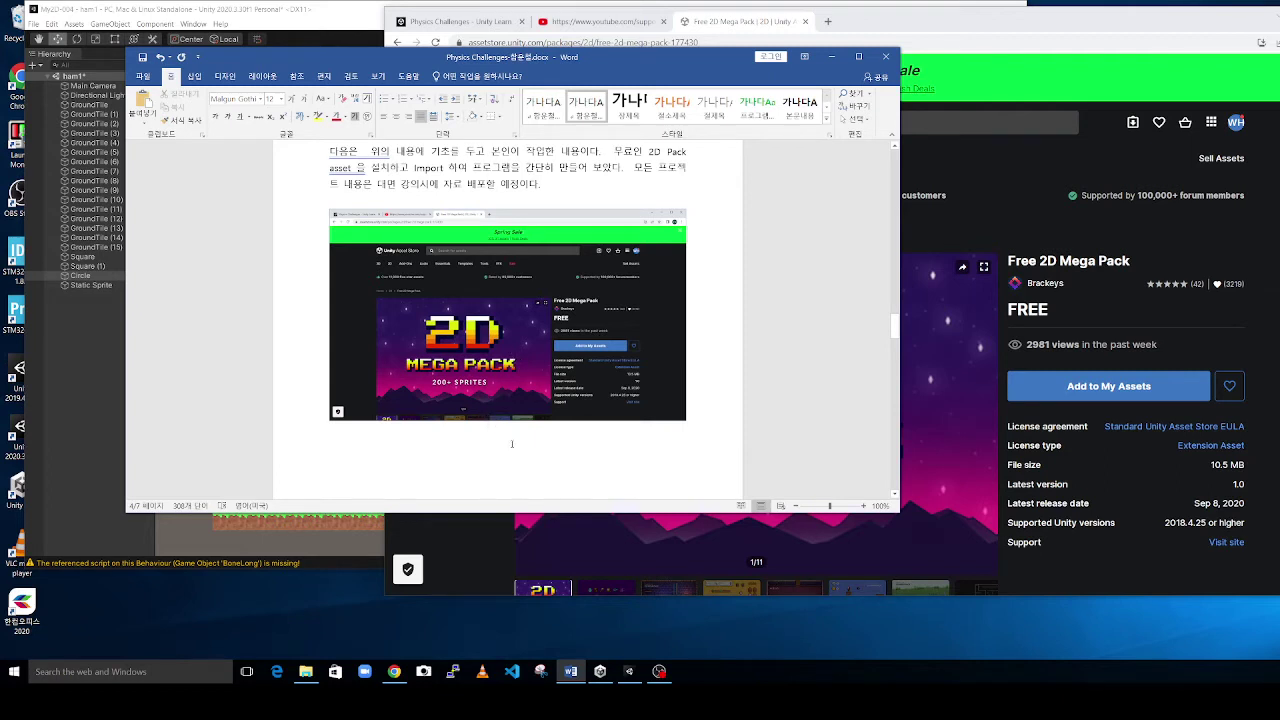
{"action": "scroll", "coordinate": [495, 426], "scroll_direction": "down", "scroll_amount": 8}
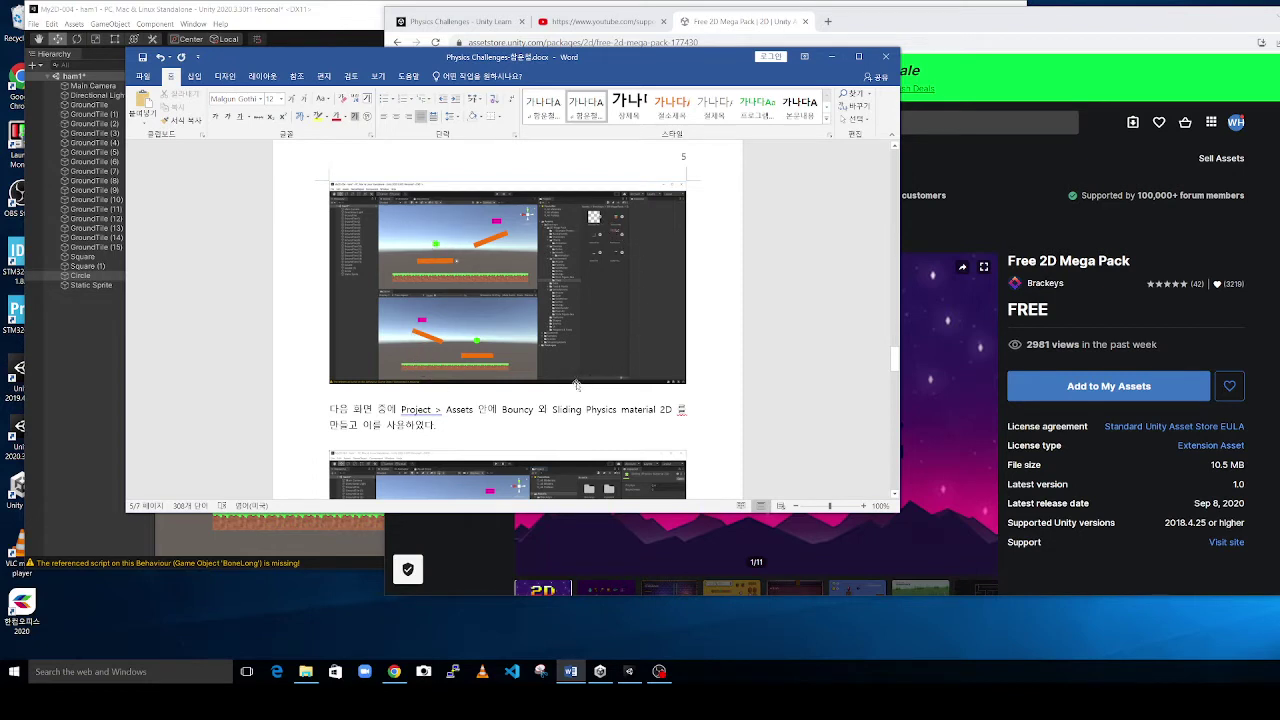
{"action": "scroll", "coordinate": [512, 332], "scroll_direction": "down", "scroll_amount": 6}
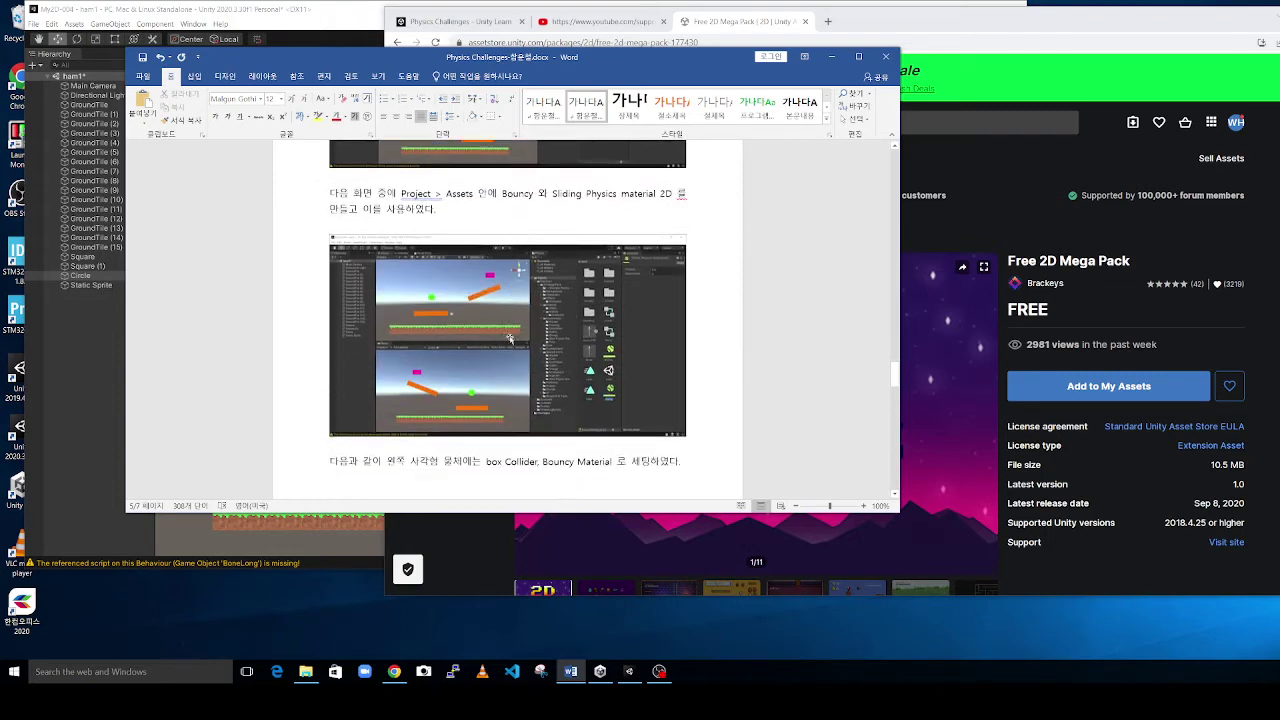
{"action": "scroll", "coordinate": [491, 355], "scroll_direction": "up", "scroll_amount": 2}
{"action": "scroll", "coordinate": [491, 355], "scroll_direction": "down", "scroll_amount": 8}
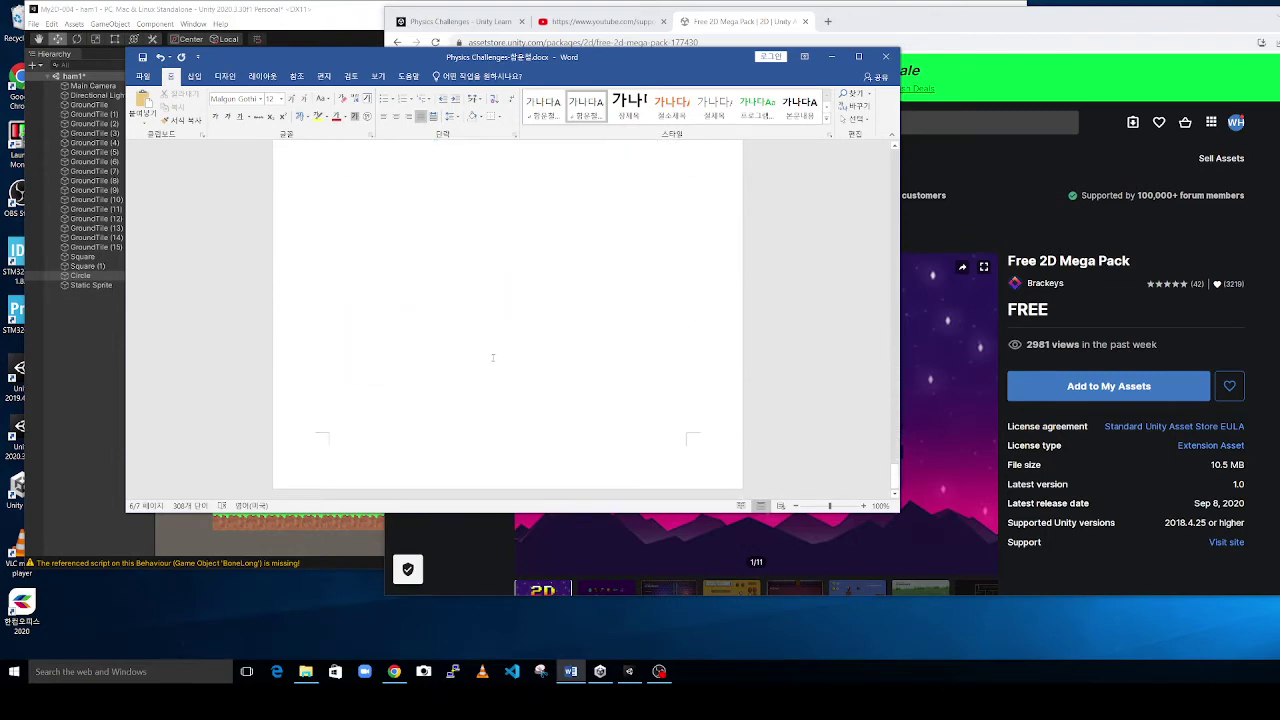
Put away the Word document and the Asset Store browser window, and switch to the Unity editor
{"action": "left_click_drag", "start_coordinate": [668, 62], "coordinate": [47, 213]}
{"action": "left_click", "coordinate": [270, 197]}
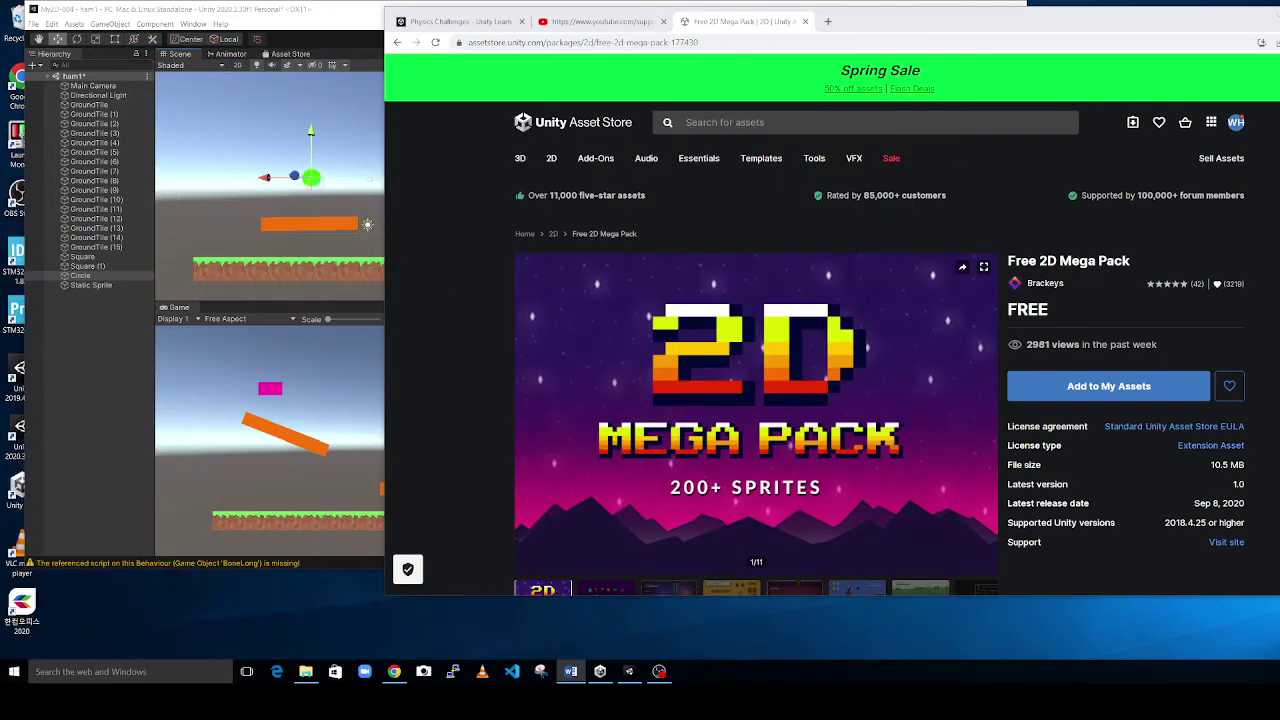
{"action": "left_click_drag", "start_coordinate": [910, 20], "coordinate": [724, 14]}
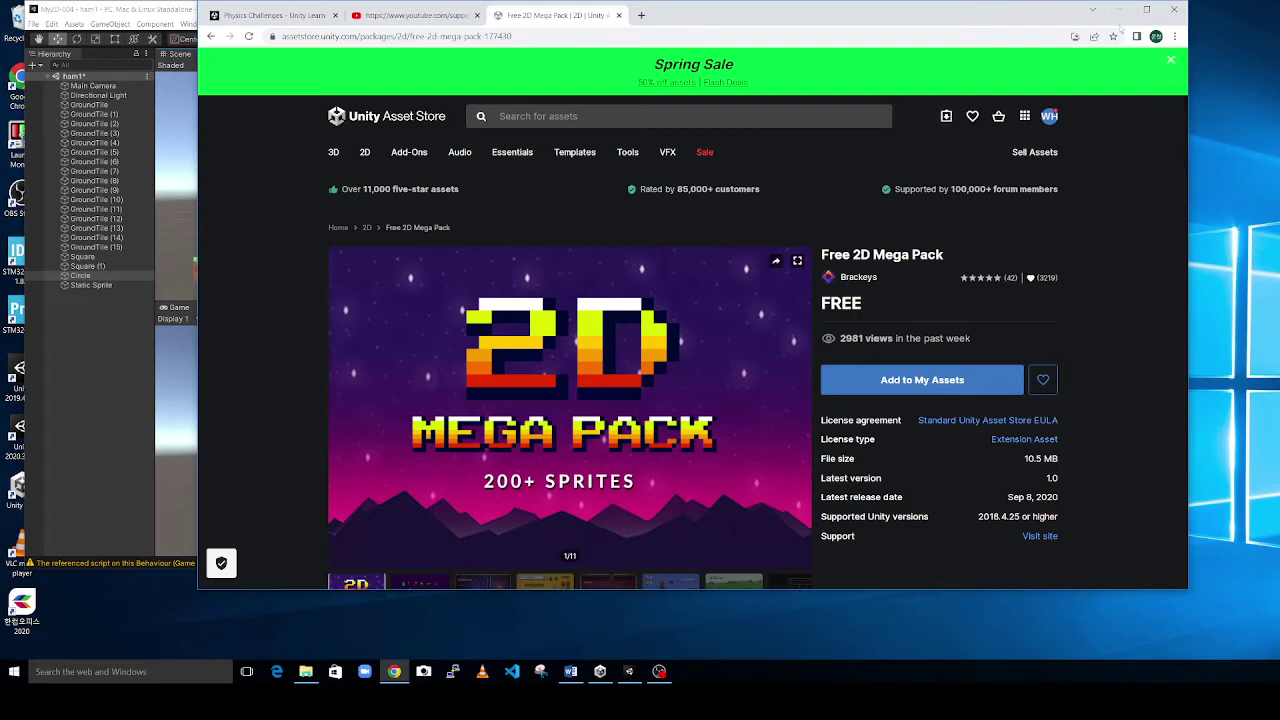
{"action": "left_click", "coordinate": [1174, 10]}
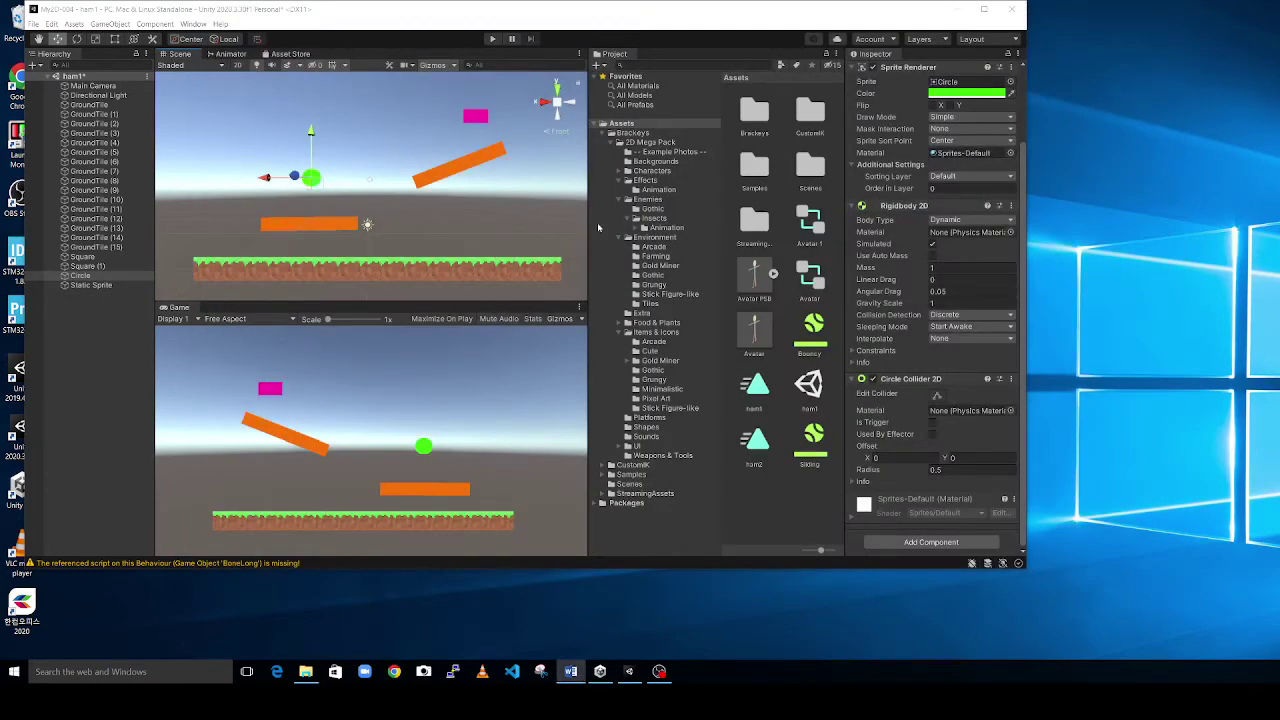
Nudge GroundTile (1) in the scene to about X 1.53, Y 0.04
{"action": "scroll", "coordinate": [341, 270], "scroll_direction": "down", "scroll_amount": 2}
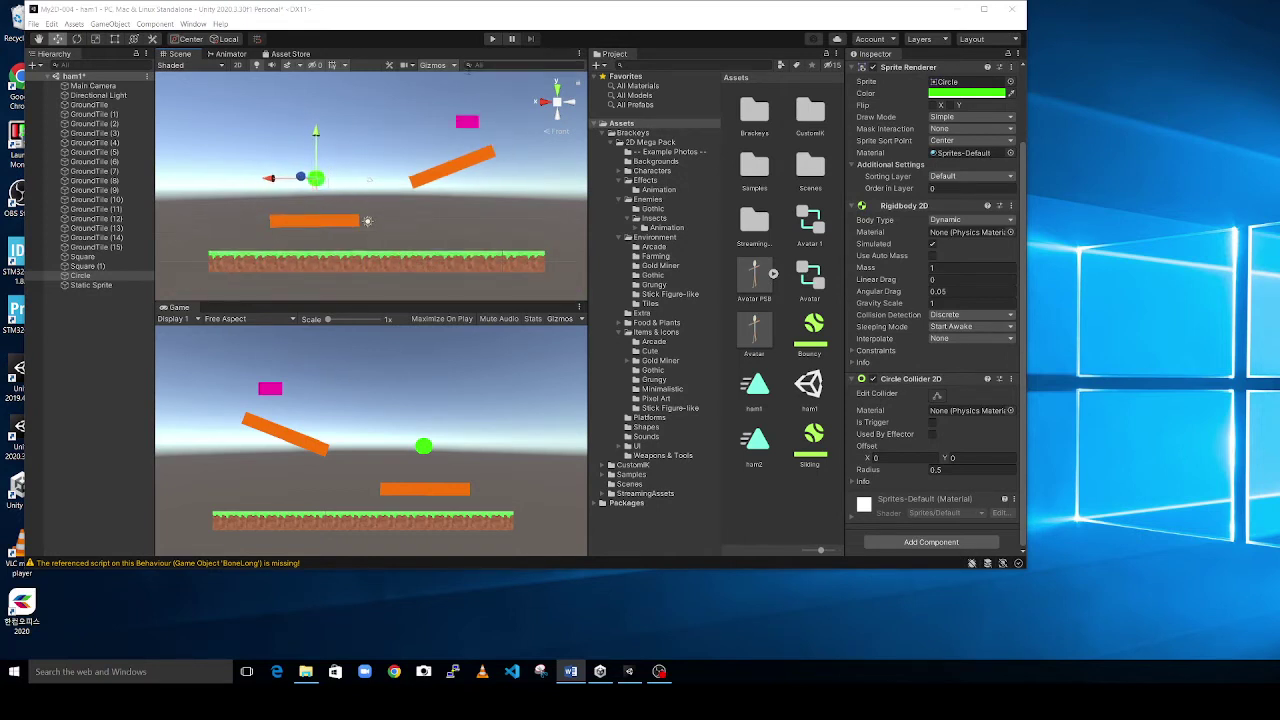
{"action": "left_click", "coordinate": [336, 266]}
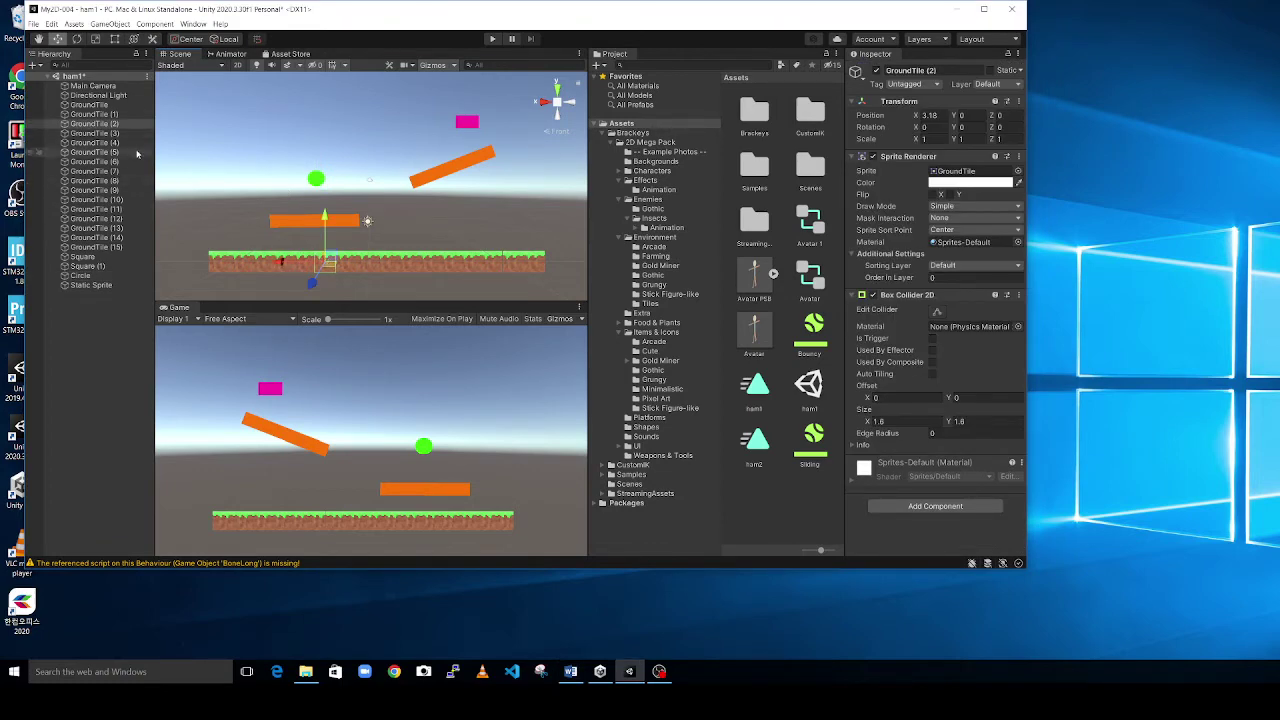
{"action": "left_click", "coordinate": [105, 115]}
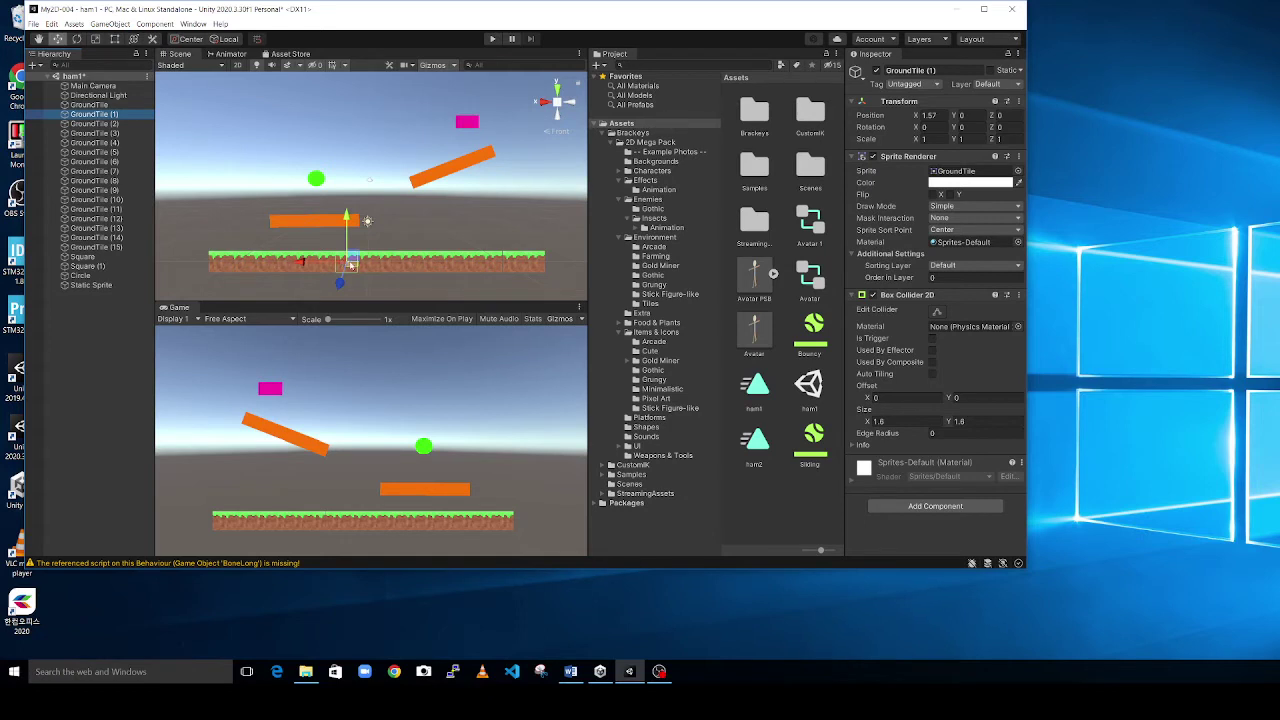
{"action": "left_click_drag", "start_coordinate": [352, 265], "coordinate": [350, 262]}
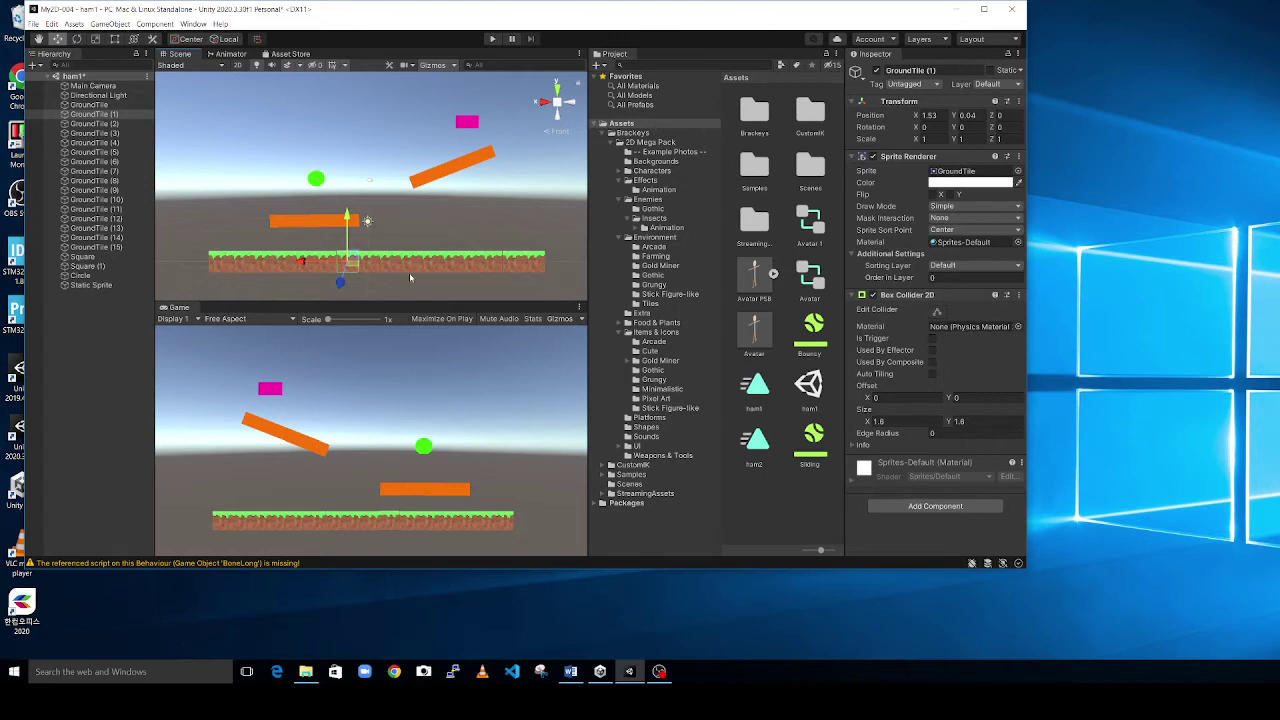
Examine the tilted orange square's Box Collider 2D material and the properties of the Bouncy and Sliding physics materials
{"action": "left_click", "coordinate": [462, 167]}
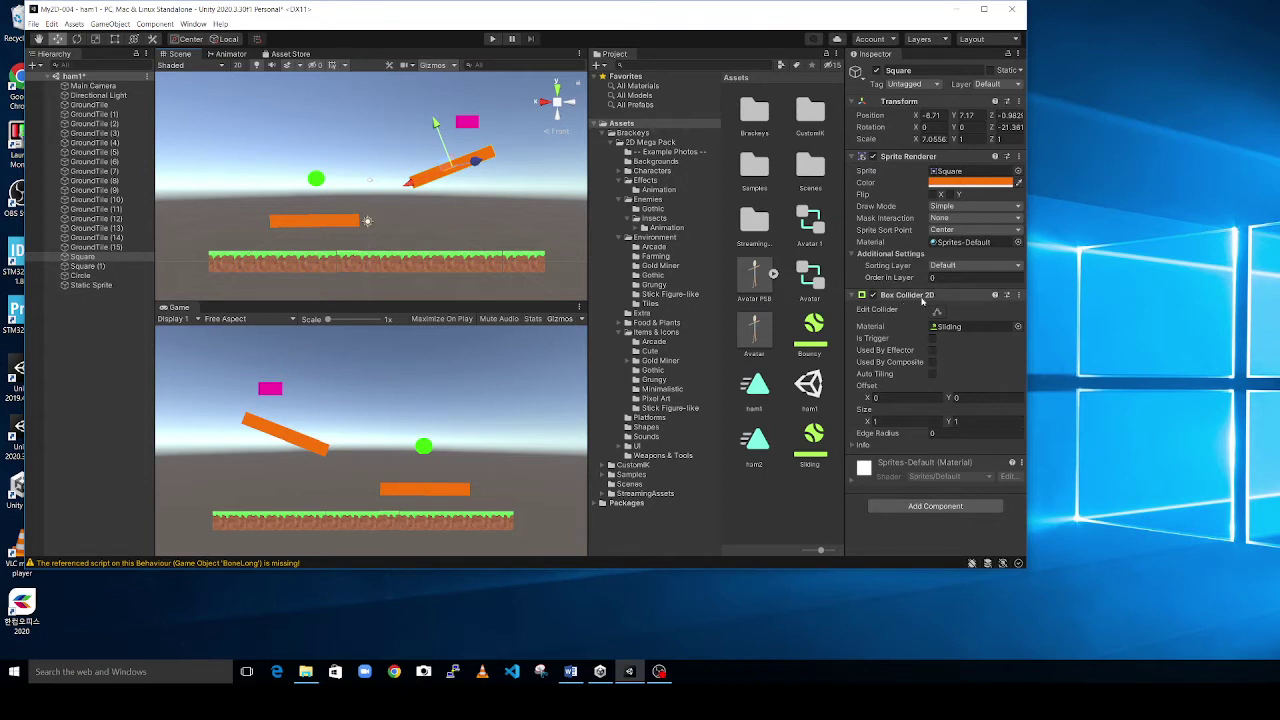
{"action": "left_click", "coordinate": [815, 328]}
{"action": "left_click", "coordinate": [814, 440]}
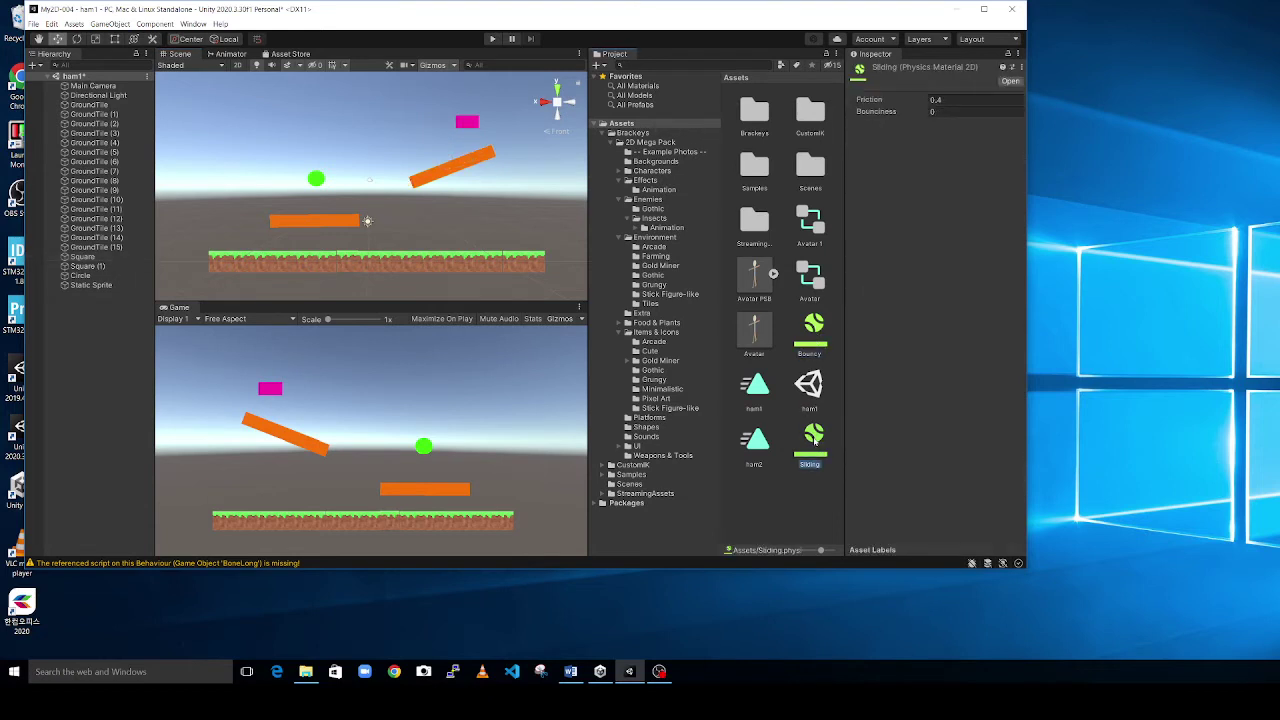
{"action": "right_click", "coordinate": [777, 508]}
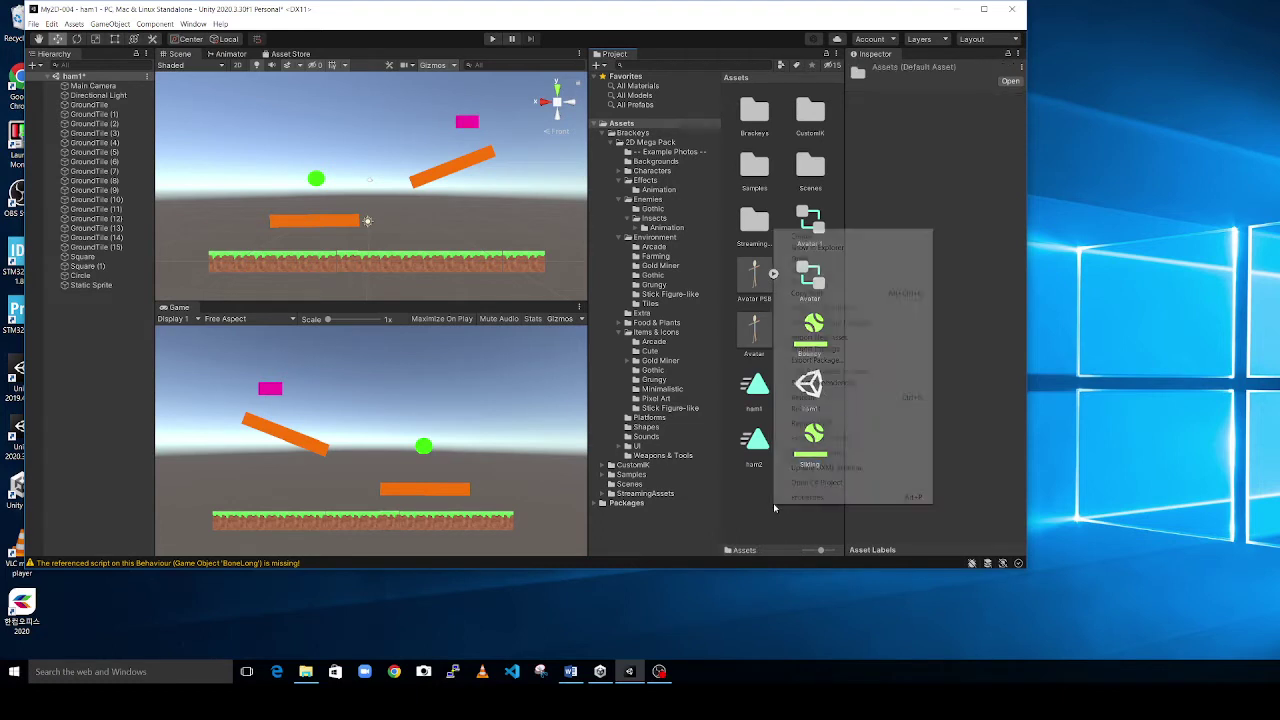
{"action": "mouse_move", "coordinate": [830, 237]}
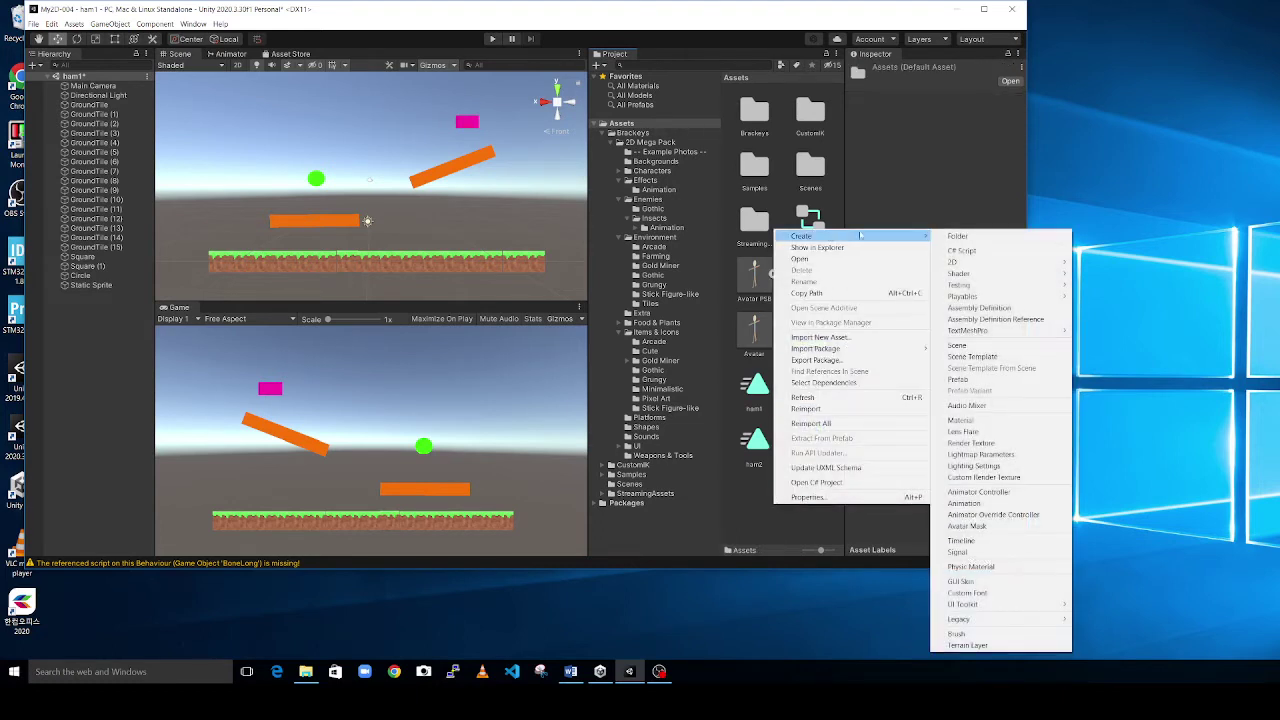
{"action": "mouse_move", "coordinate": [962, 262]}
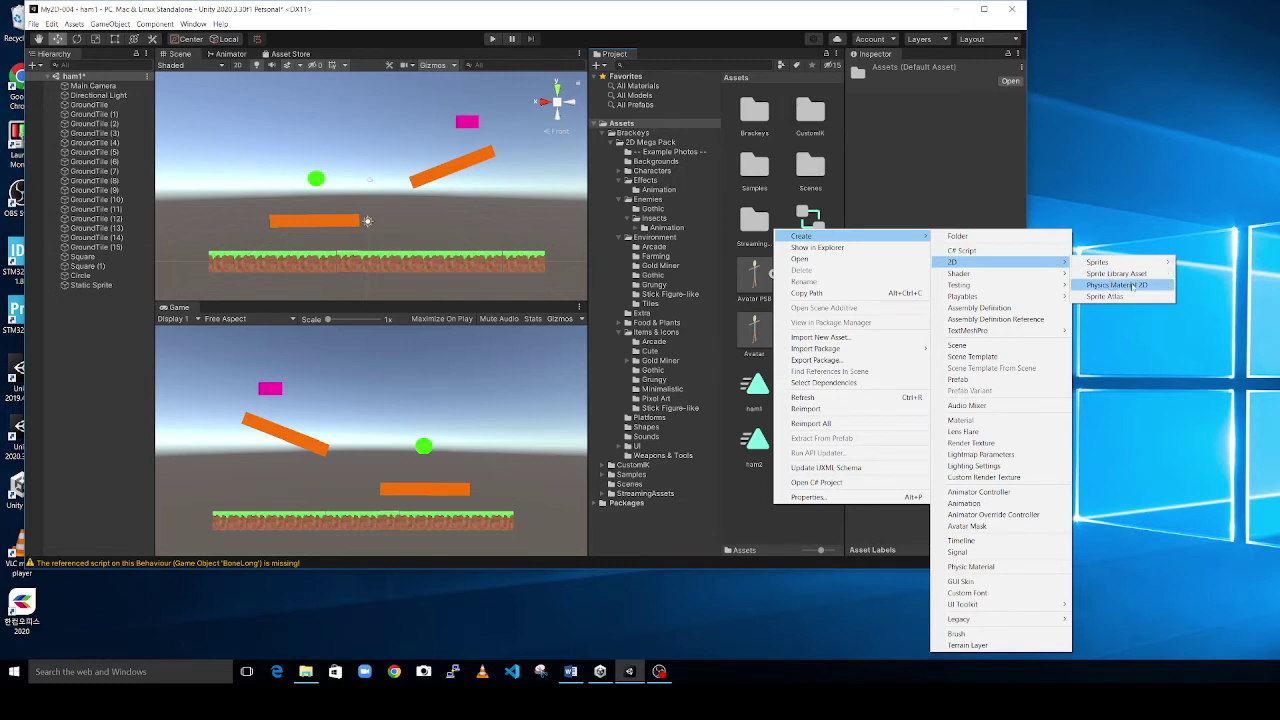
{"action": "left_click", "coordinate": [824, 540]}
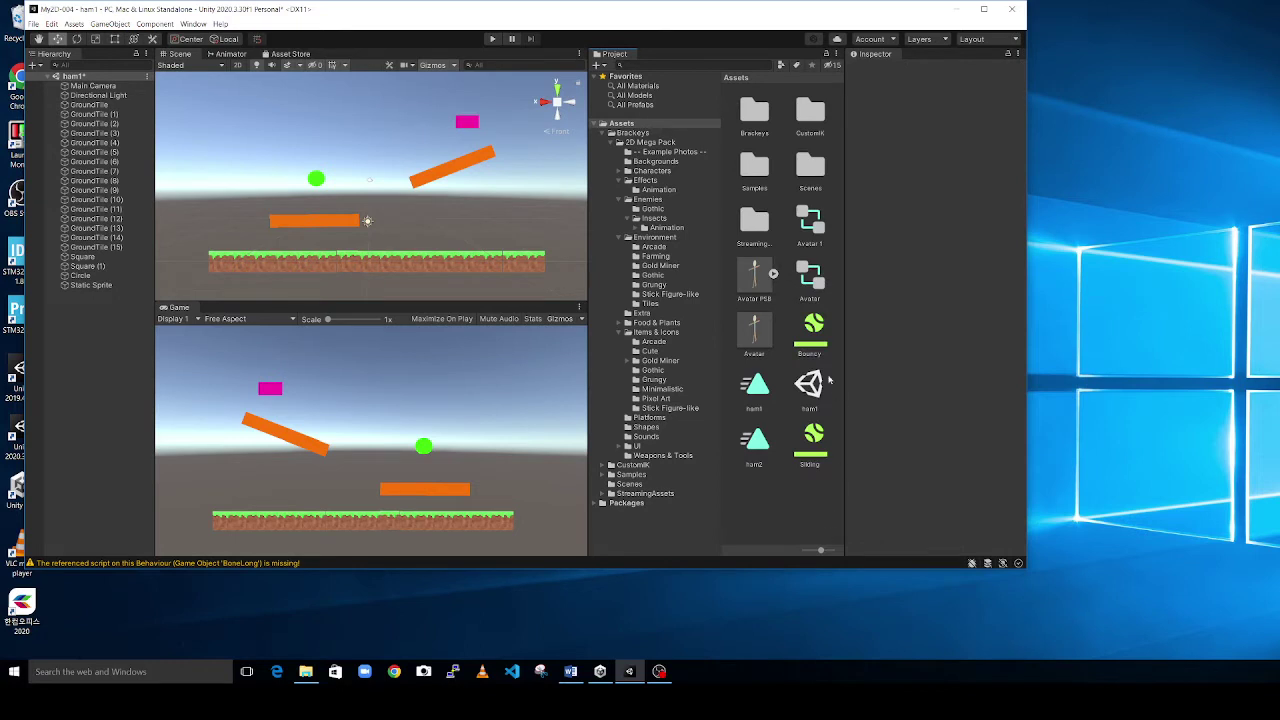
Compare the Bouncy material with the Sliding material, and set Sliding's friction to 0.01
{"action": "left_click", "coordinate": [814, 330]}
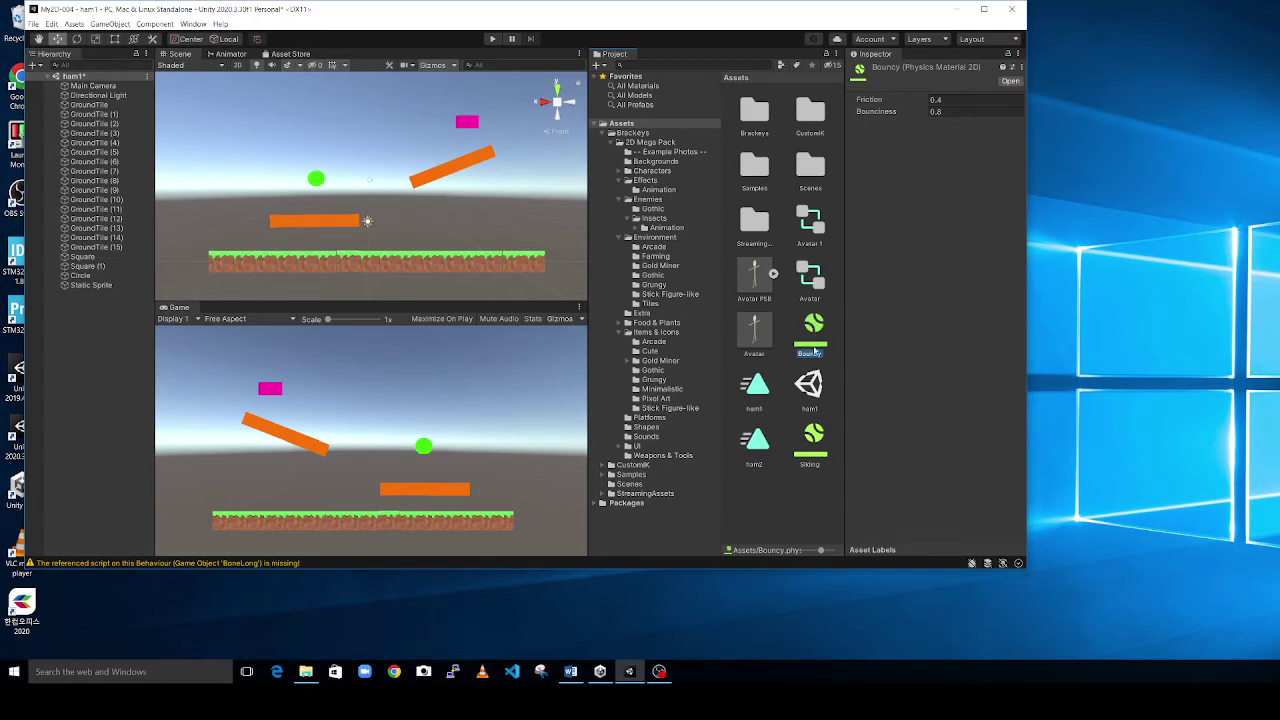
{"action": "left_click", "coordinate": [815, 440]}
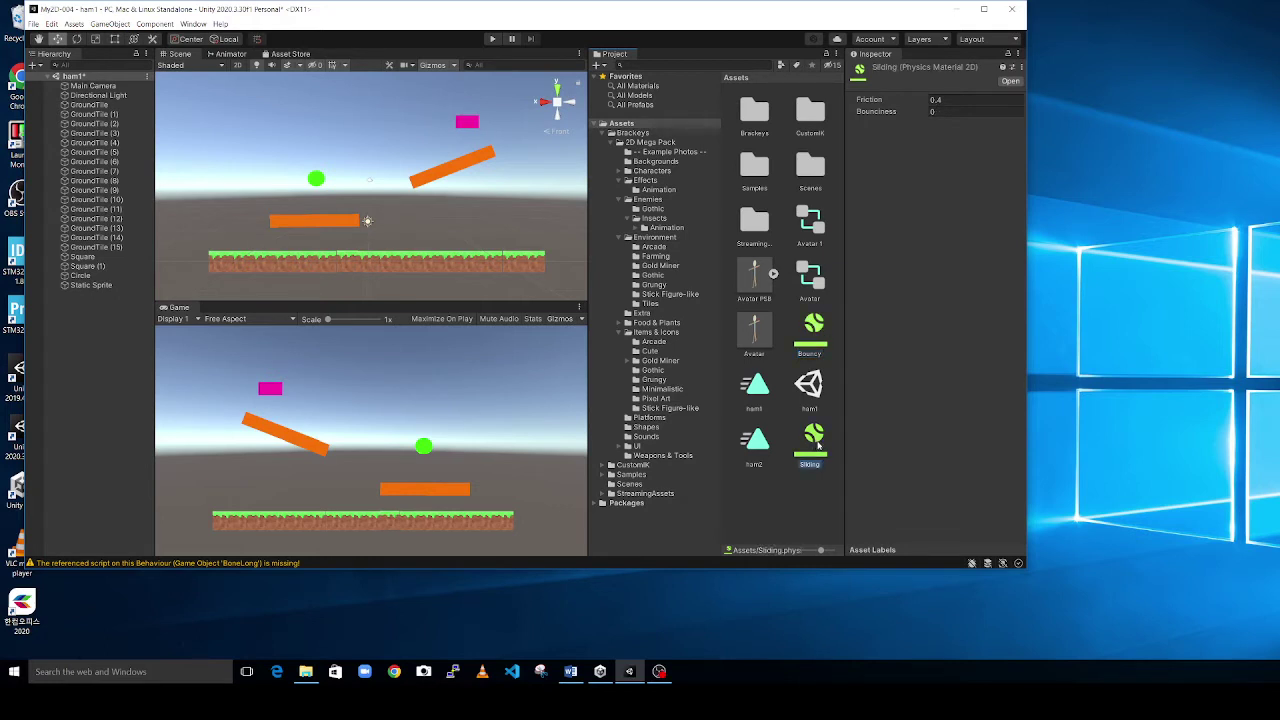
{"action": "left_click", "coordinate": [930, 100]}
{"action": "key", "text": "Return"}
{"action": "left_click", "coordinate": [960, 100]}
{"action": "type", "text": "0.01"}
{"action": "key", "text": "Return"}
Examine the collider, material and Rigidbody 2D settings of Static Sprite, Circle, Square (1) and Square
{"action": "left_click", "coordinate": [466, 124]}
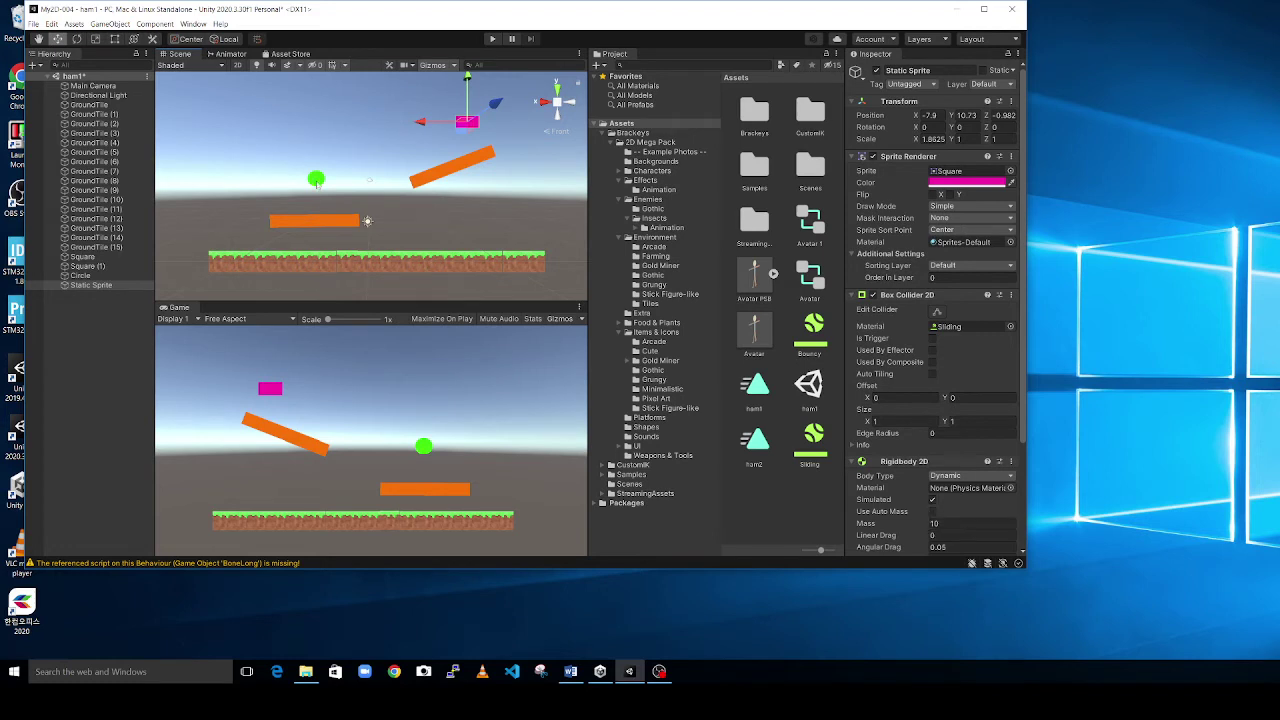
{"action": "left_click", "coordinate": [316, 181]}
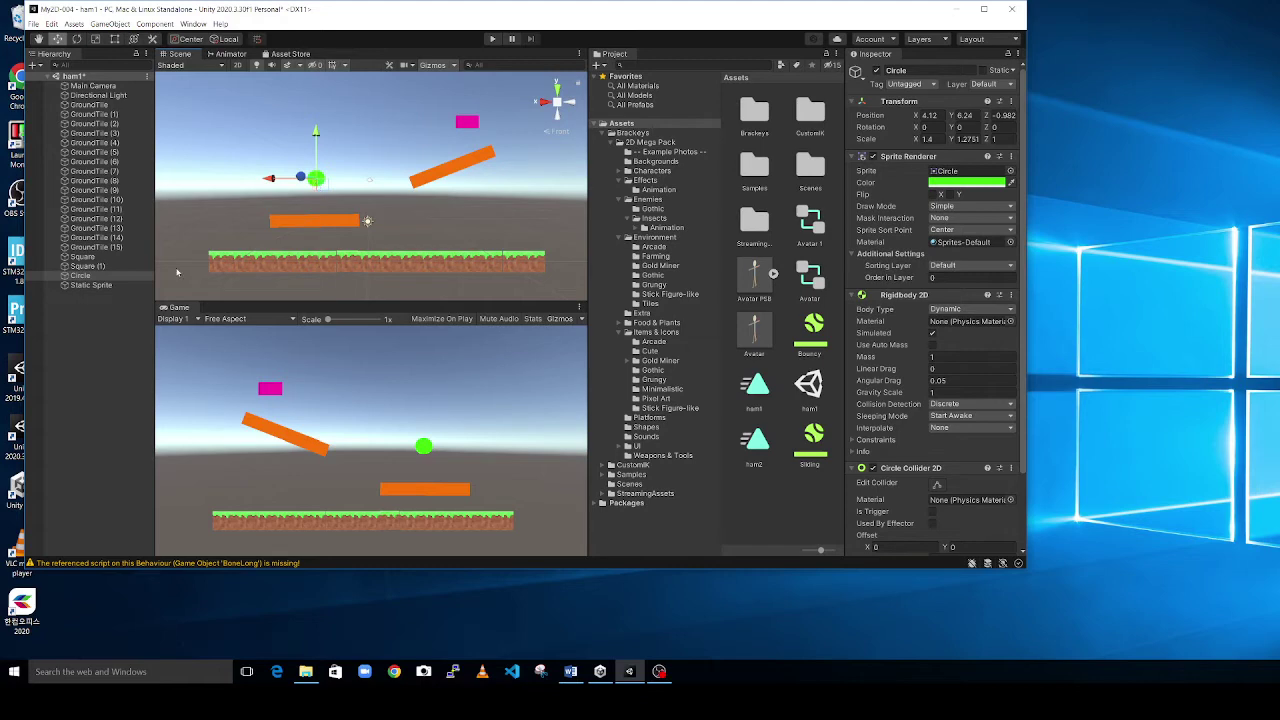
{"action": "left_click", "coordinate": [110, 286]}
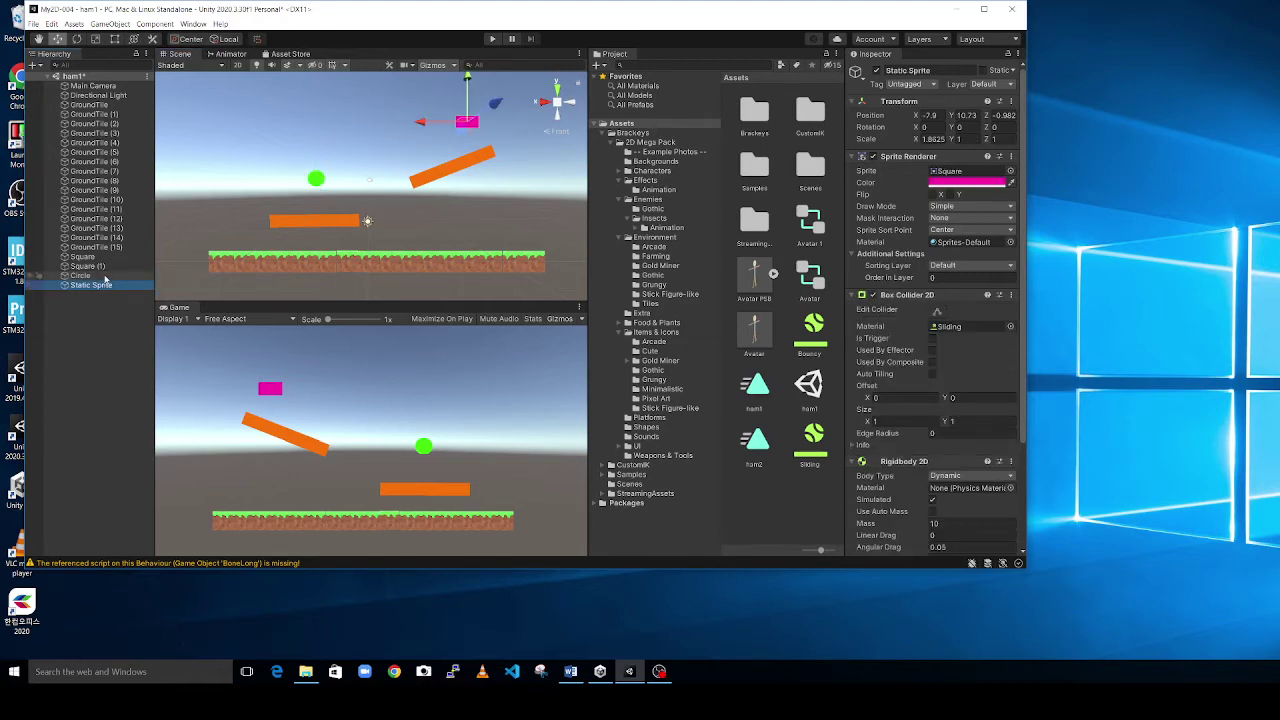
{"action": "left_click", "coordinate": [88, 276]}
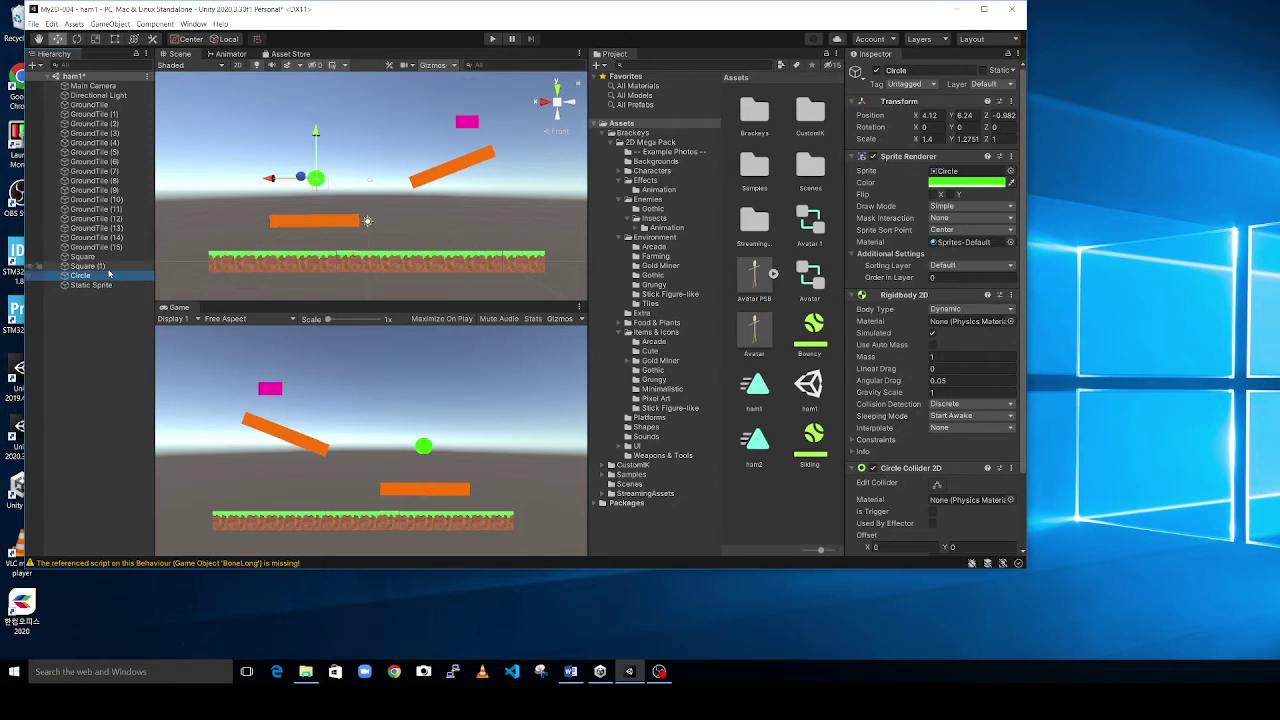
{"action": "left_click", "coordinate": [88, 266]}
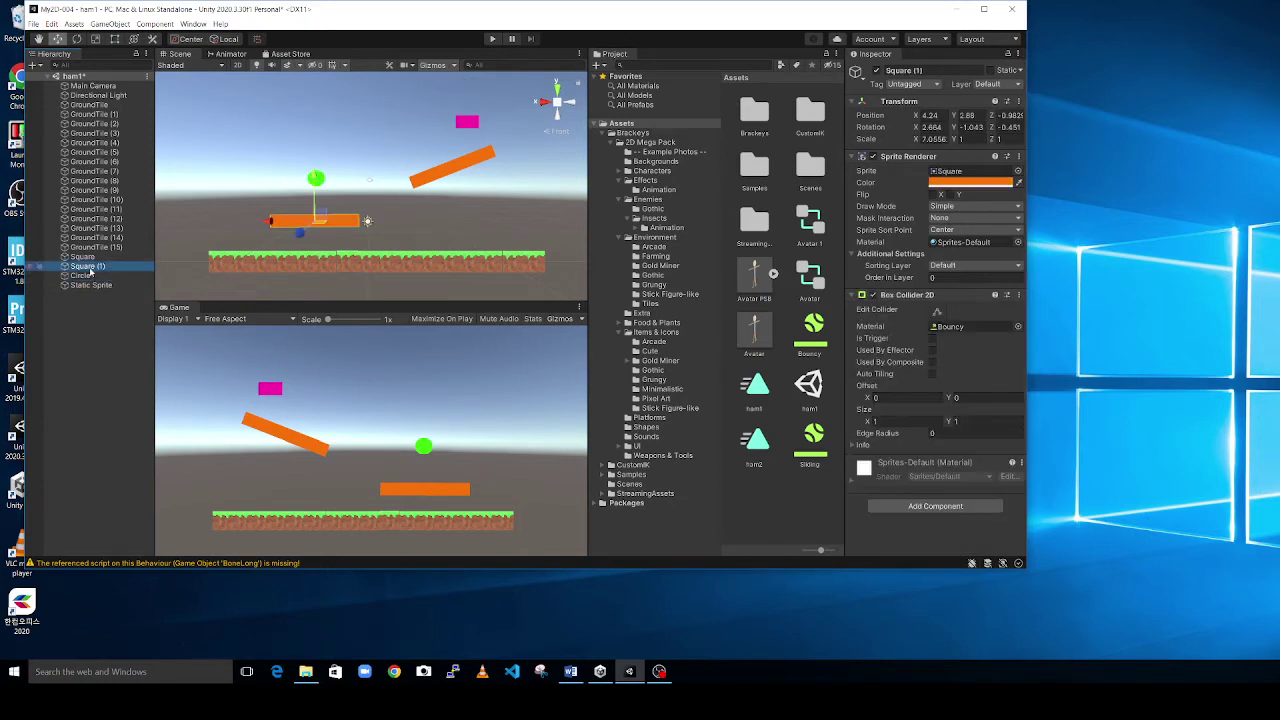
{"action": "left_click", "coordinate": [88, 276]}
{"action": "left_click", "coordinate": [88, 266]}
{"action": "left_click", "coordinate": [84, 257]}
{"action": "left_click", "coordinate": [91, 285]}
Set the Rigidbody 2D mass of the green Circle to 10
{"action": "left_click", "coordinate": [87, 277]}
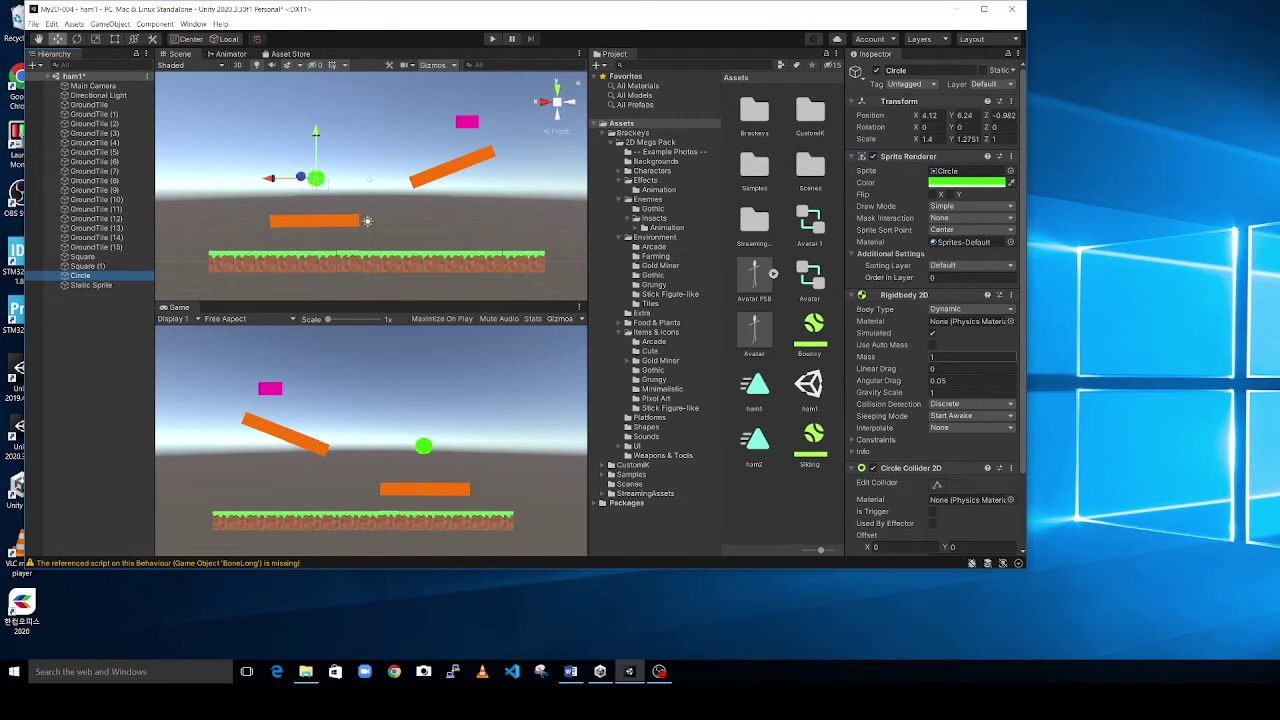
{"action": "left_click", "coordinate": [945, 357]}
{"action": "type", "text": "10"}
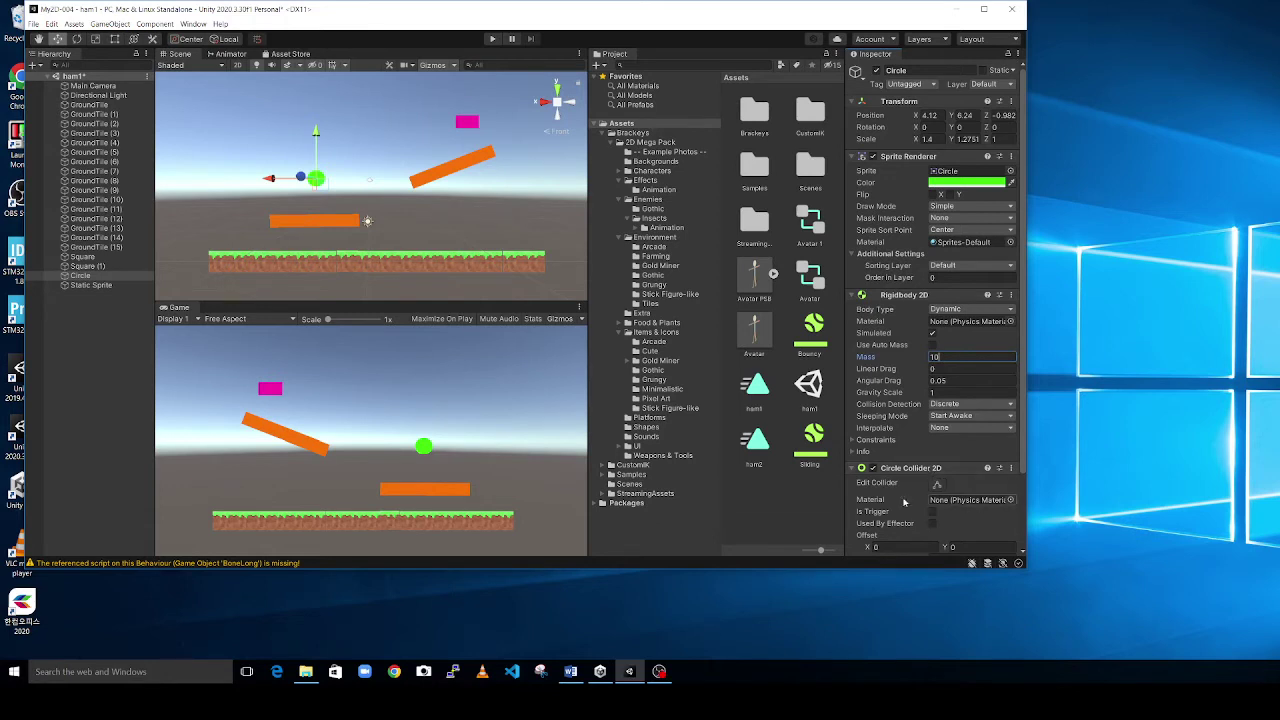
Check the collider materials of both orange bars, and review the friction and bounciness of the Bouncy and Sliding materials
{"action": "left_click", "coordinate": [320, 226]}
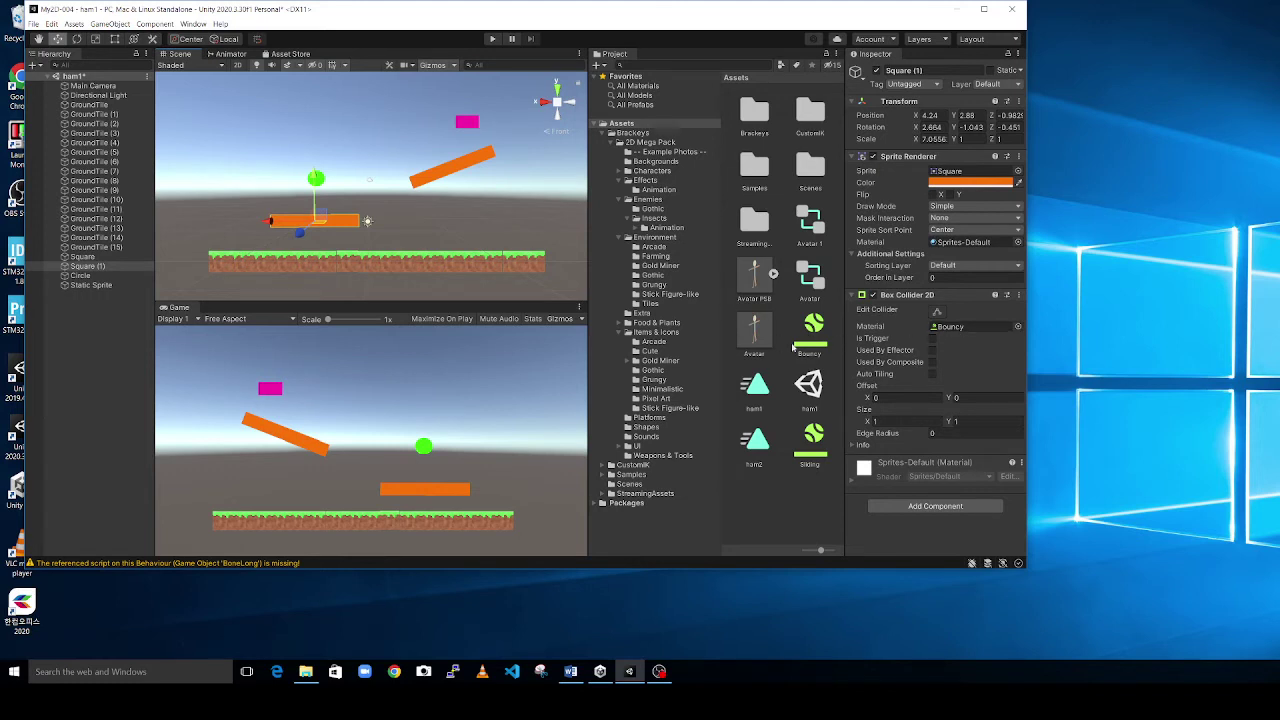
{"action": "left_click", "coordinate": [452, 168]}
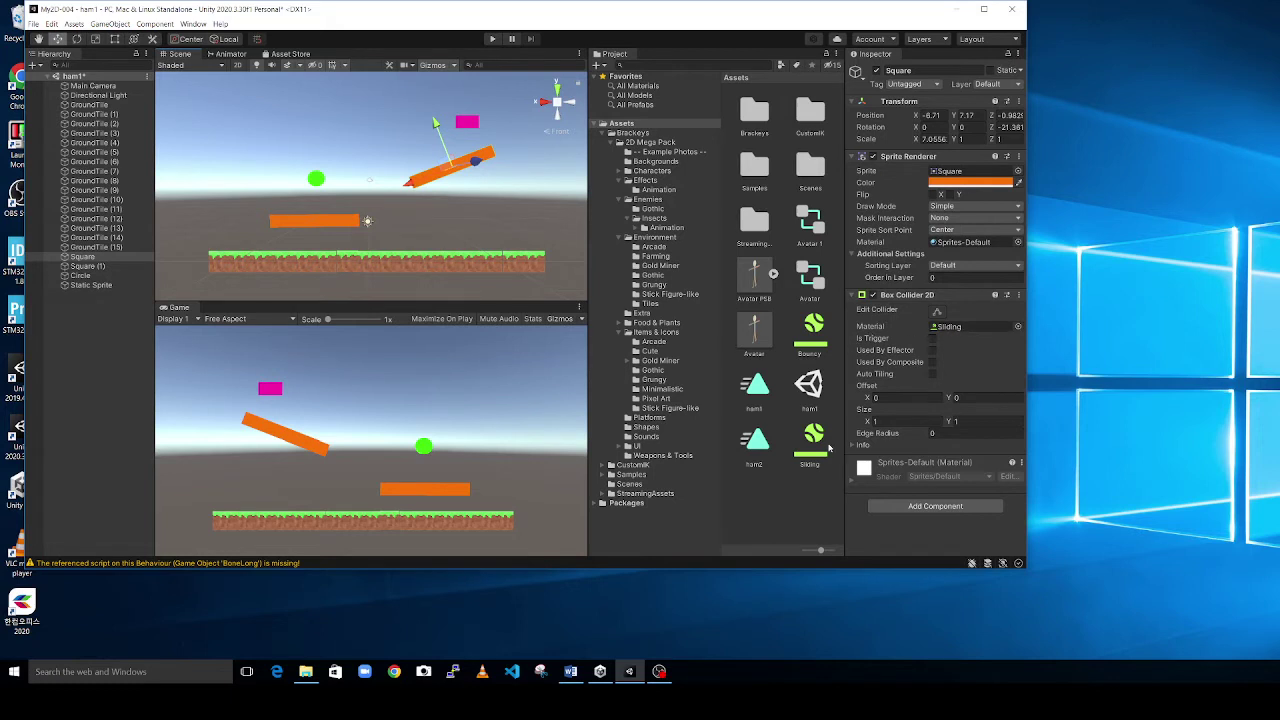
{"action": "left_click", "coordinate": [808, 336]}
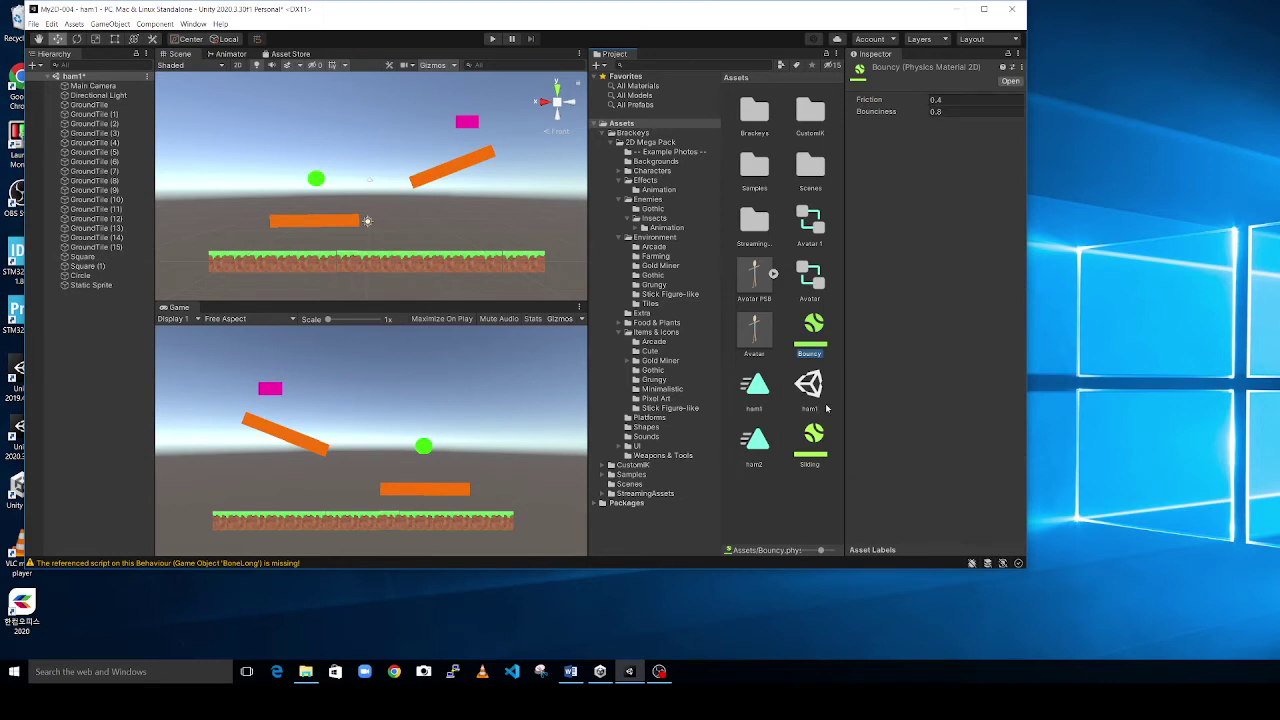
{"action": "left_click", "coordinate": [819, 443]}
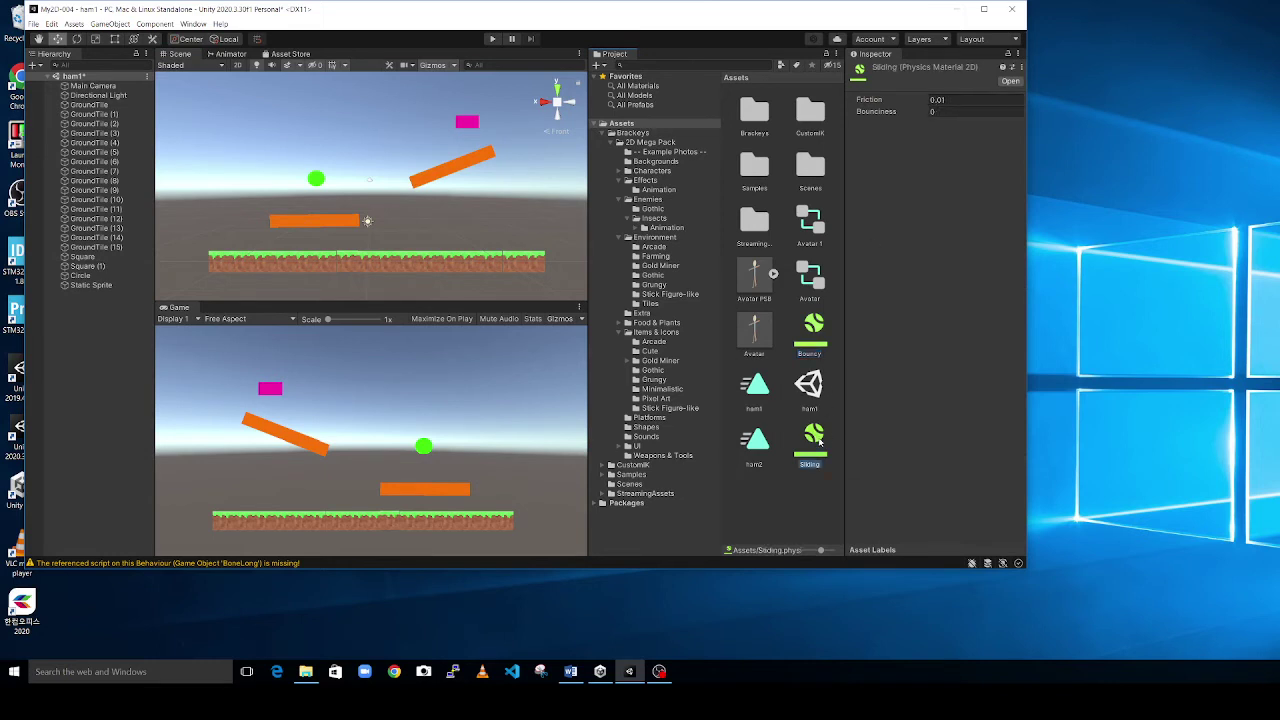
{"action": "left_click", "coordinate": [965, 111]}
{"action": "key", "text": "Return"}
Run the scene in play mode to watch the sliding and bouncing behaviour, and stop the simulation
{"action": "left_click", "coordinate": [492, 40]}
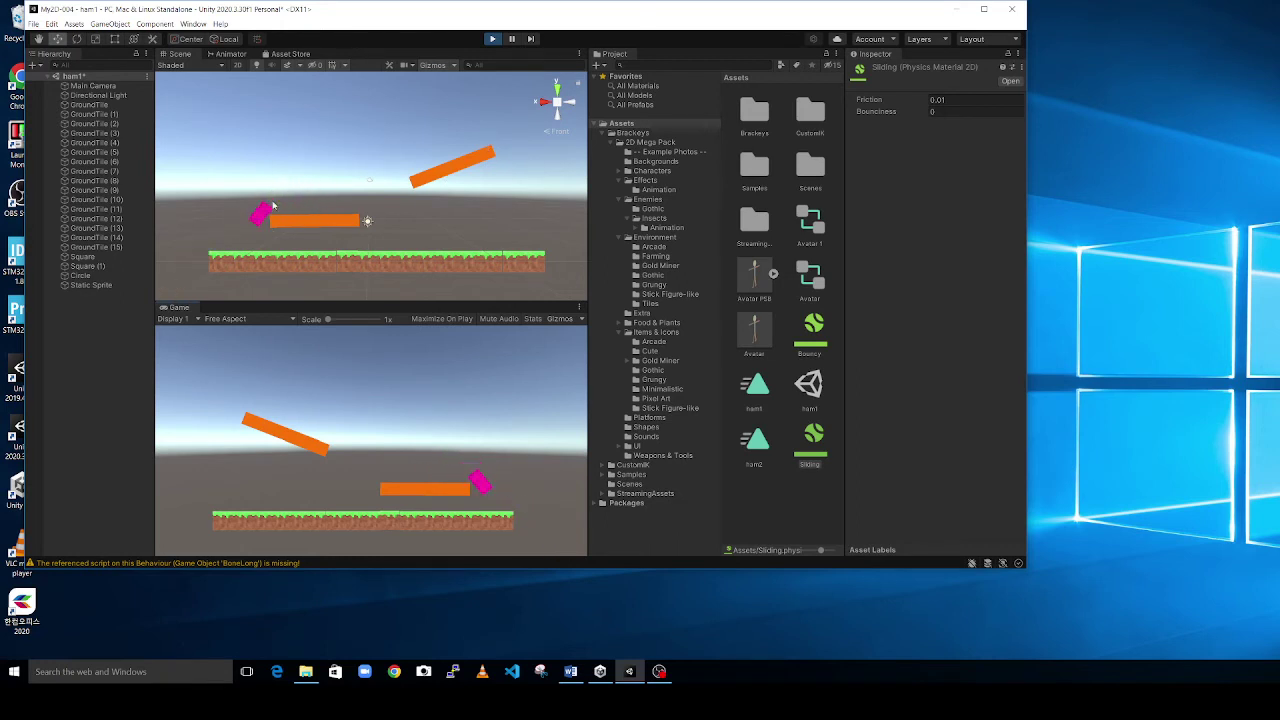
{"action": "left_click", "coordinate": [493, 40]}
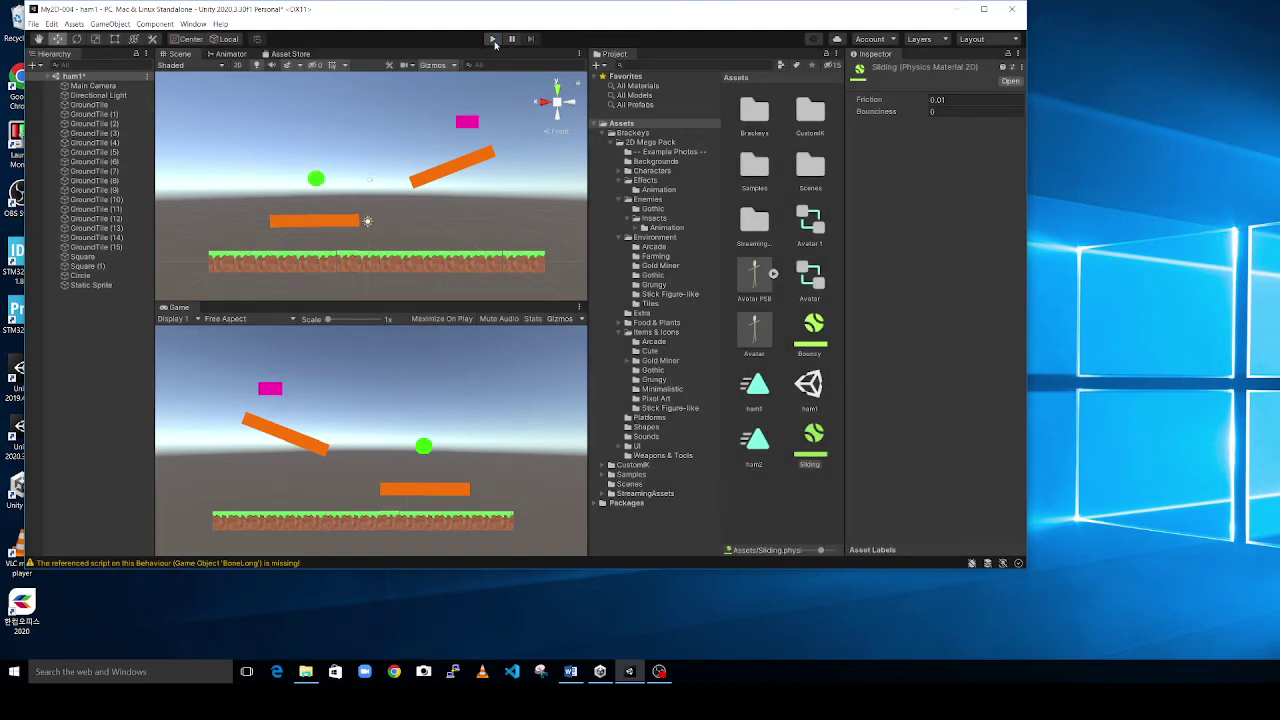
Move the tilted orange Square to about X -7.46, Y 5.26 and the magenta Static Sprite to about X -10.07, and run the scene
{"action": "left_click", "coordinate": [452, 174]}
{"action": "left_click_drag", "start_coordinate": [457, 172], "coordinate": [482, 196]}
{"action": "left_click_drag", "start_coordinate": [463, 122], "coordinate": [495, 124]}
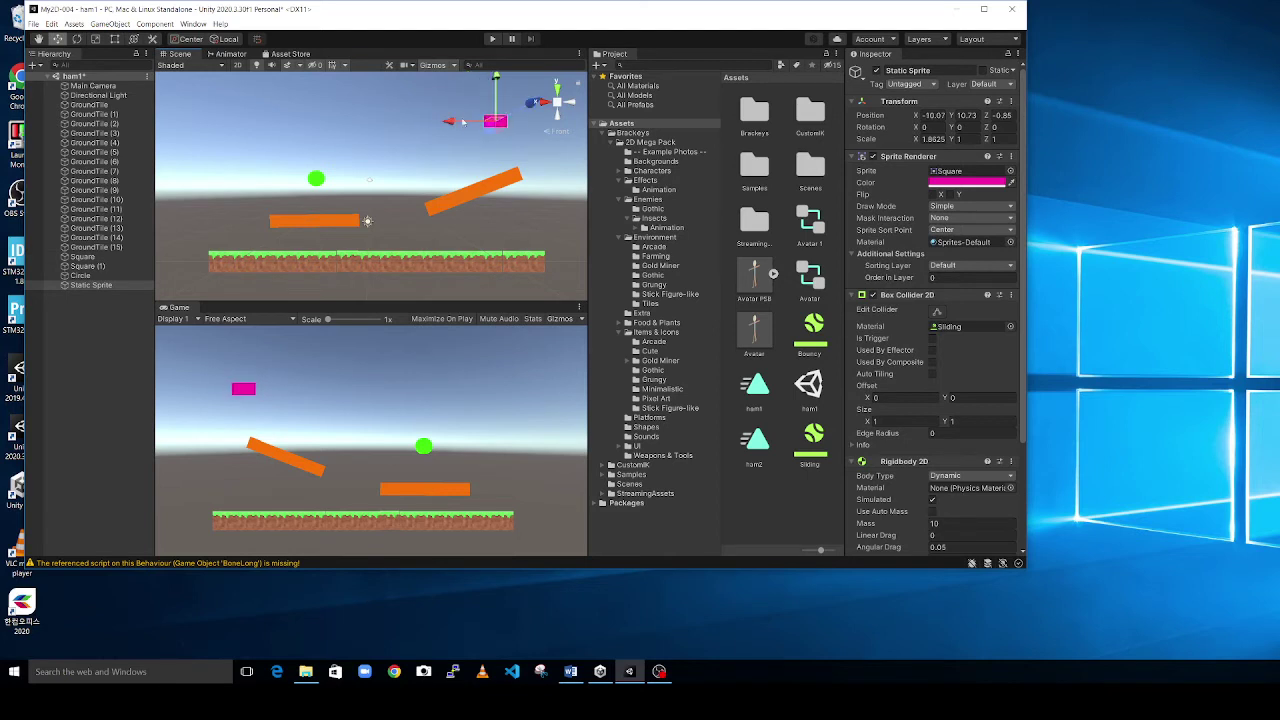
{"action": "left_click", "coordinate": [492, 39]}
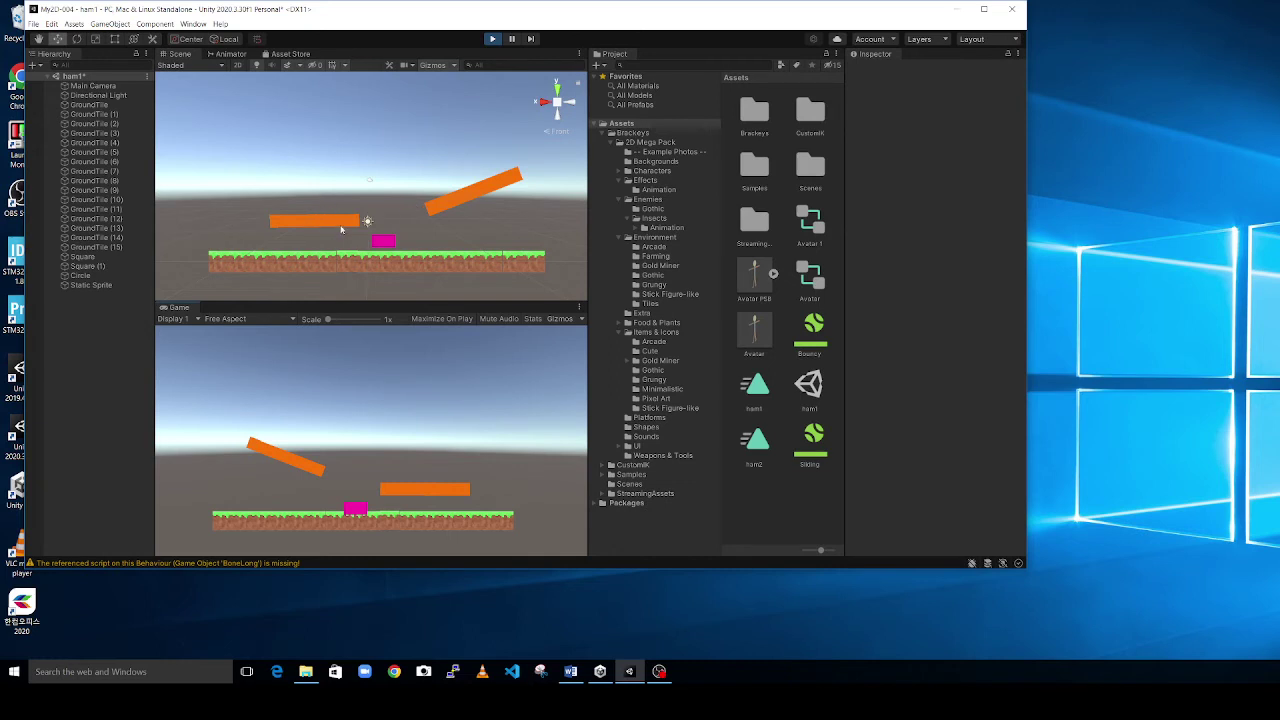
Set the Bouncy material's bounciness to 1 and stop the running simulation
{"action": "left_click", "coordinate": [814, 327]}
{"action": "left_click", "coordinate": [950, 111]}
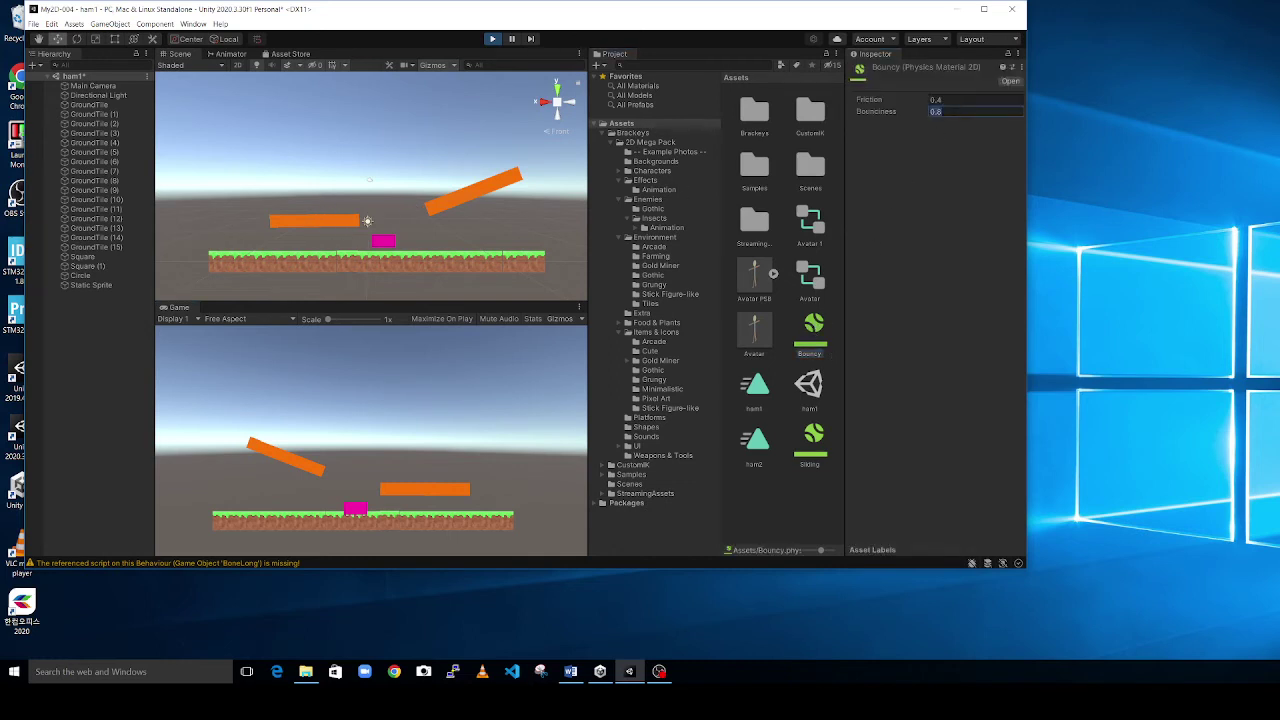
{"action": "type", "text": "1"}
{"action": "left_click", "coordinate": [491, 39]}
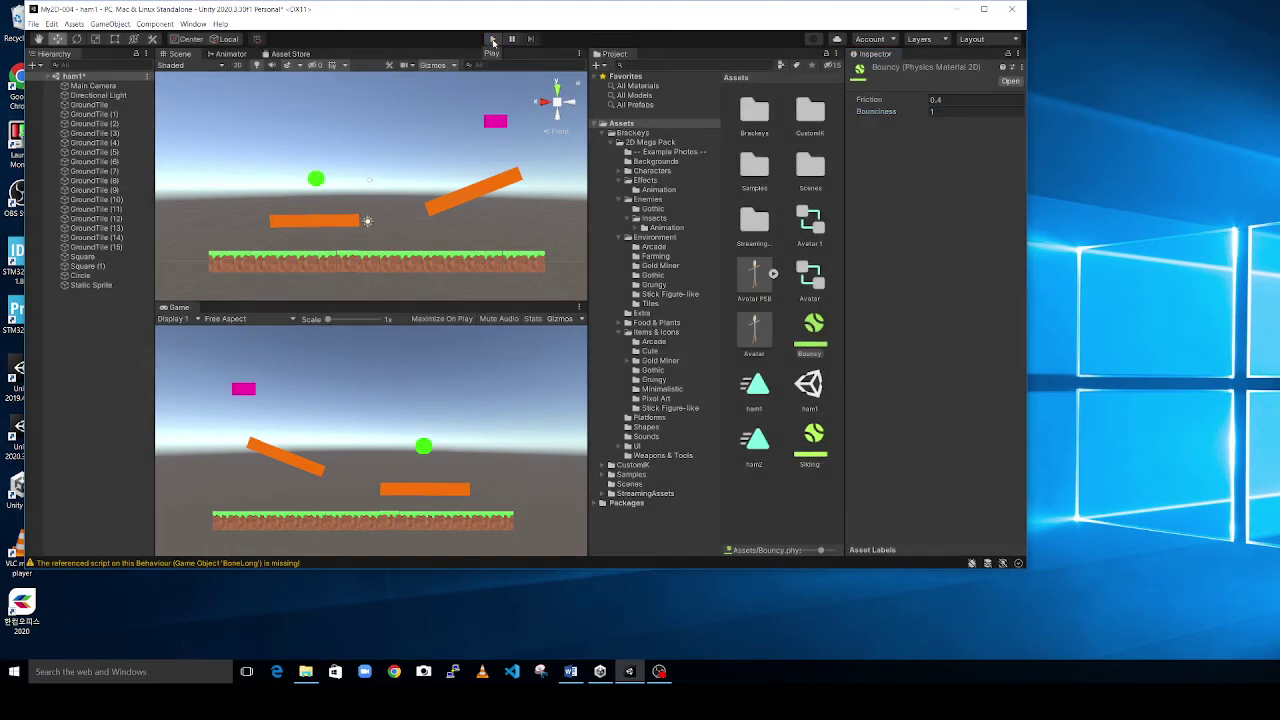
Check the green Circle's settings, the collider material of Square (1), and the friction and bounciness of the Bouncy material
{"action": "left_click", "coordinate": [316, 181]}
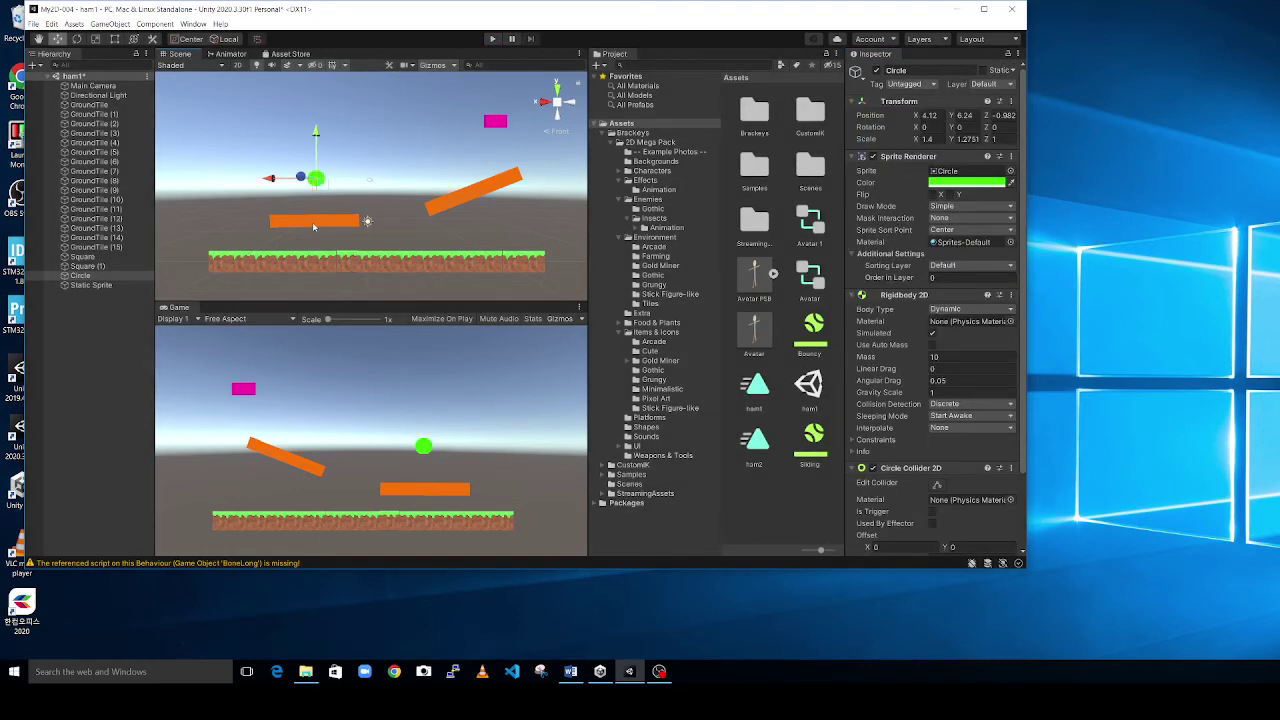
{"action": "left_click", "coordinate": [315, 224]}
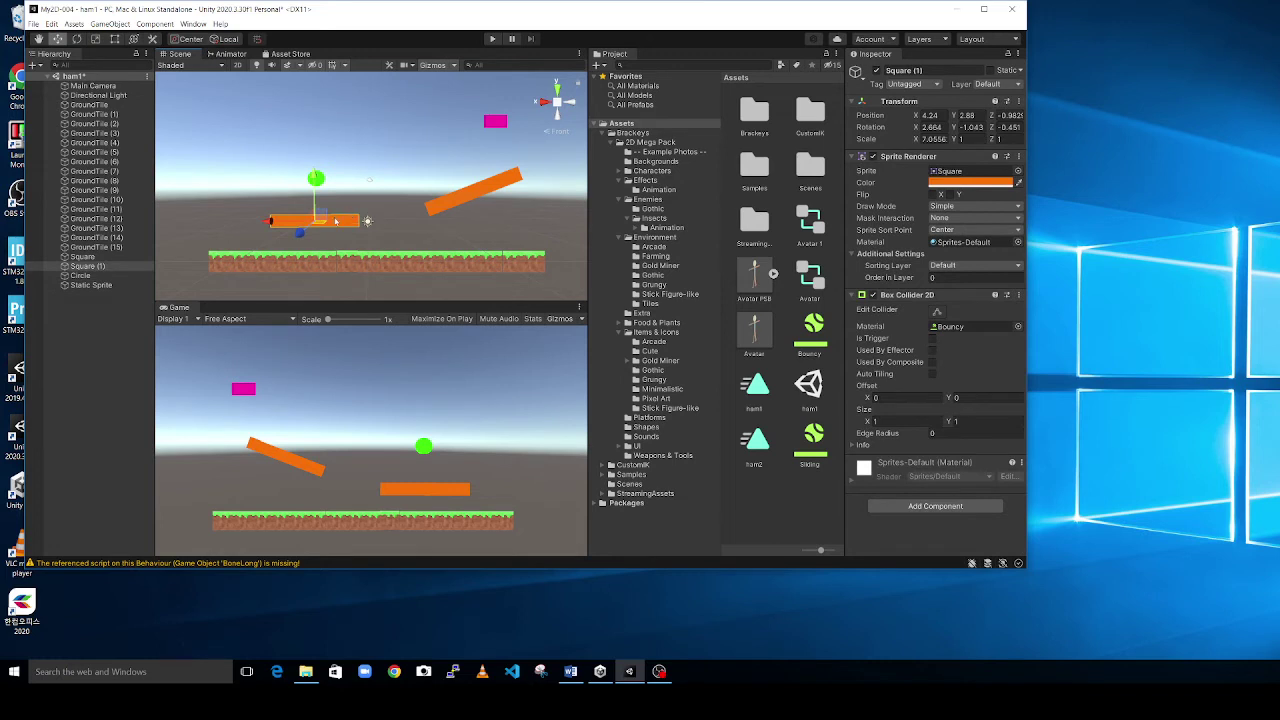
{"action": "left_click", "coordinate": [366, 177]}
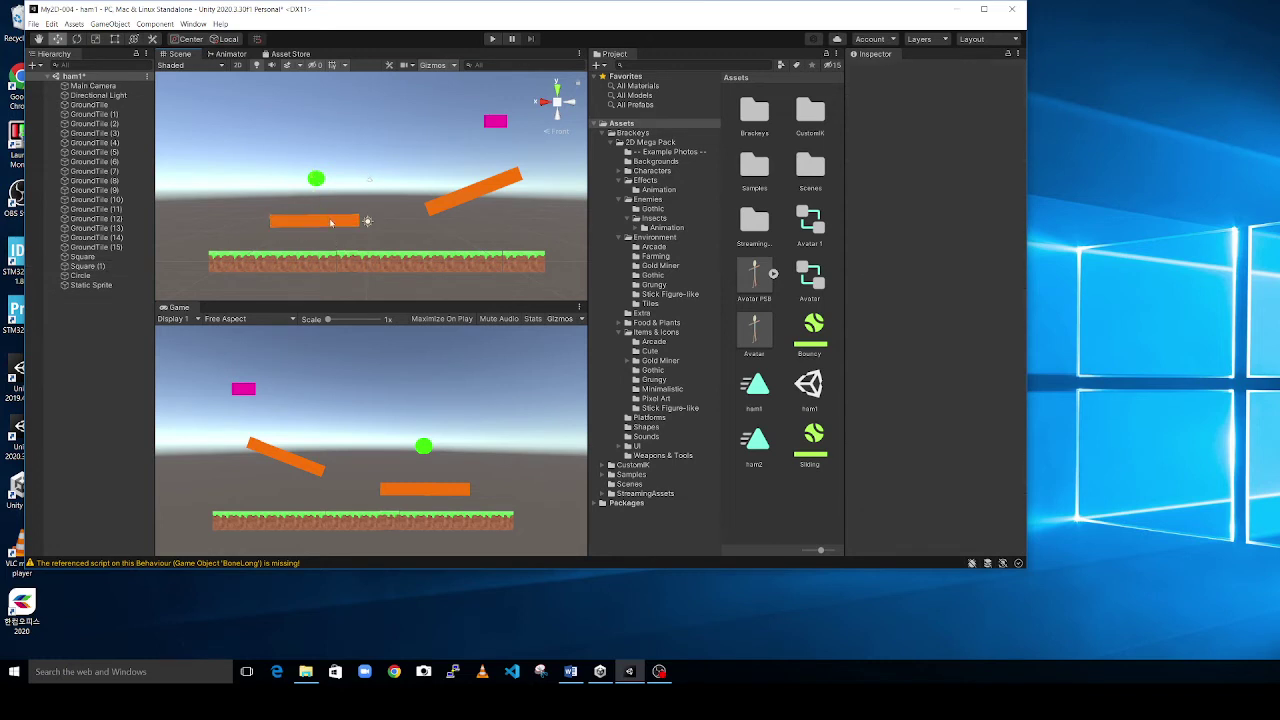
{"action": "left_click", "coordinate": [334, 222]}
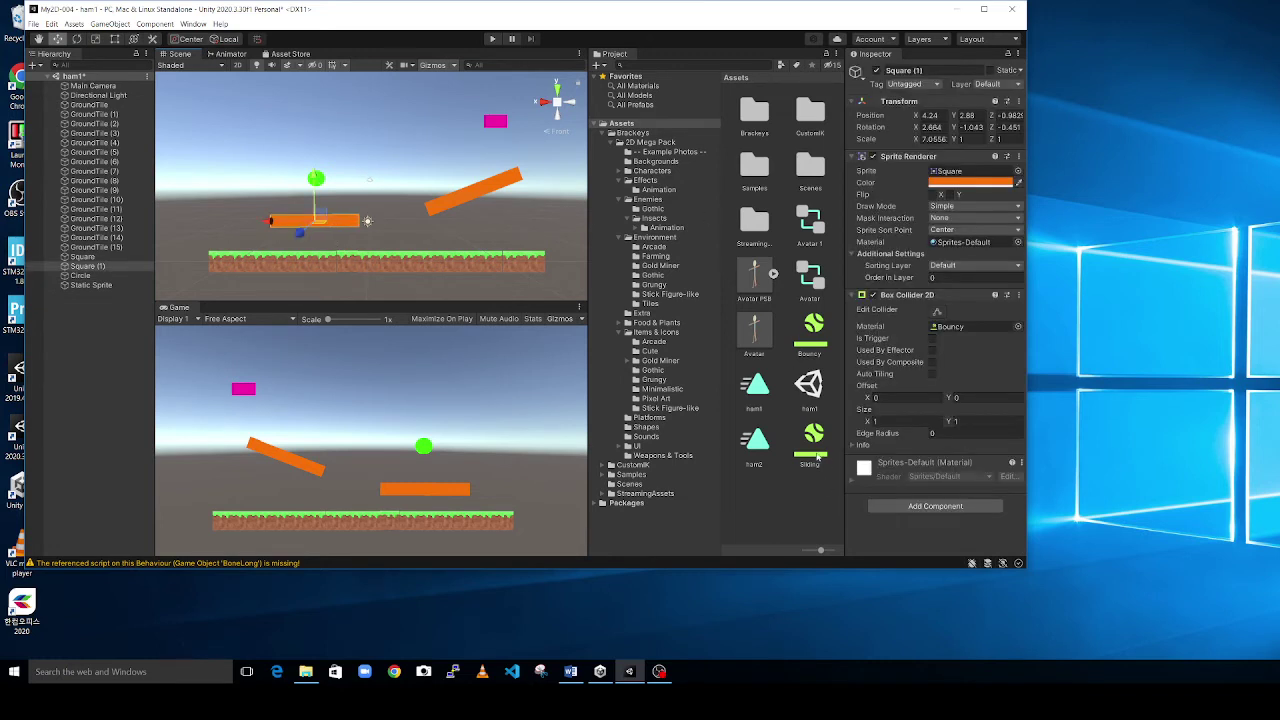
{"action": "left_click", "coordinate": [814, 330]}
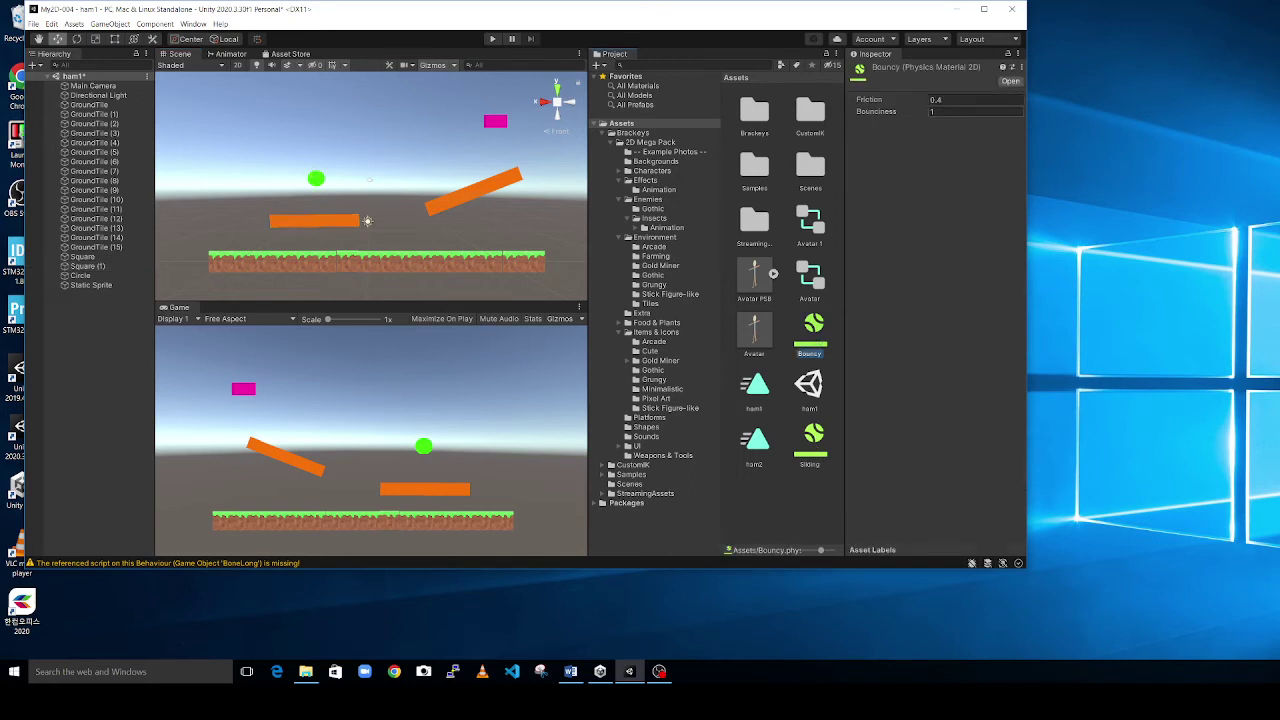
{"action": "left_click", "coordinate": [407, 142]}
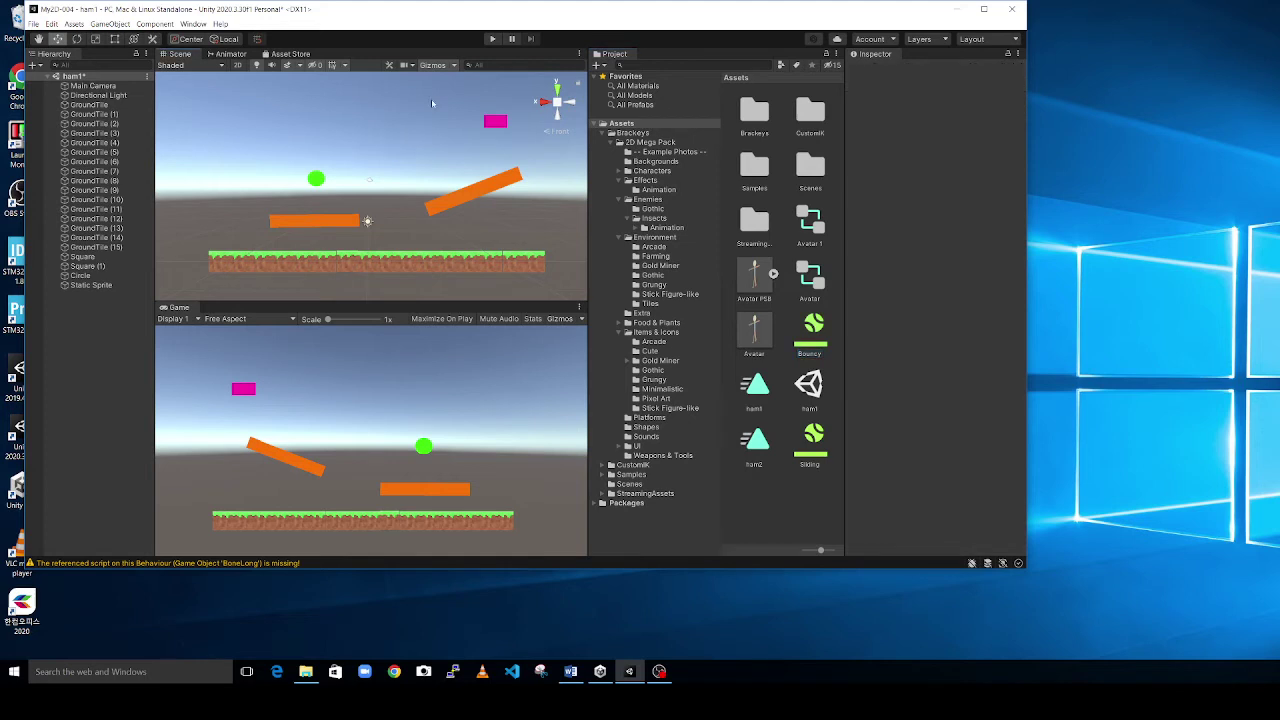
Run the scene repeatedly in play mode to watch the Circle bounce and the Static Sprite slide, and stop the simulation
{"action": "left_click", "coordinate": [492, 39]}
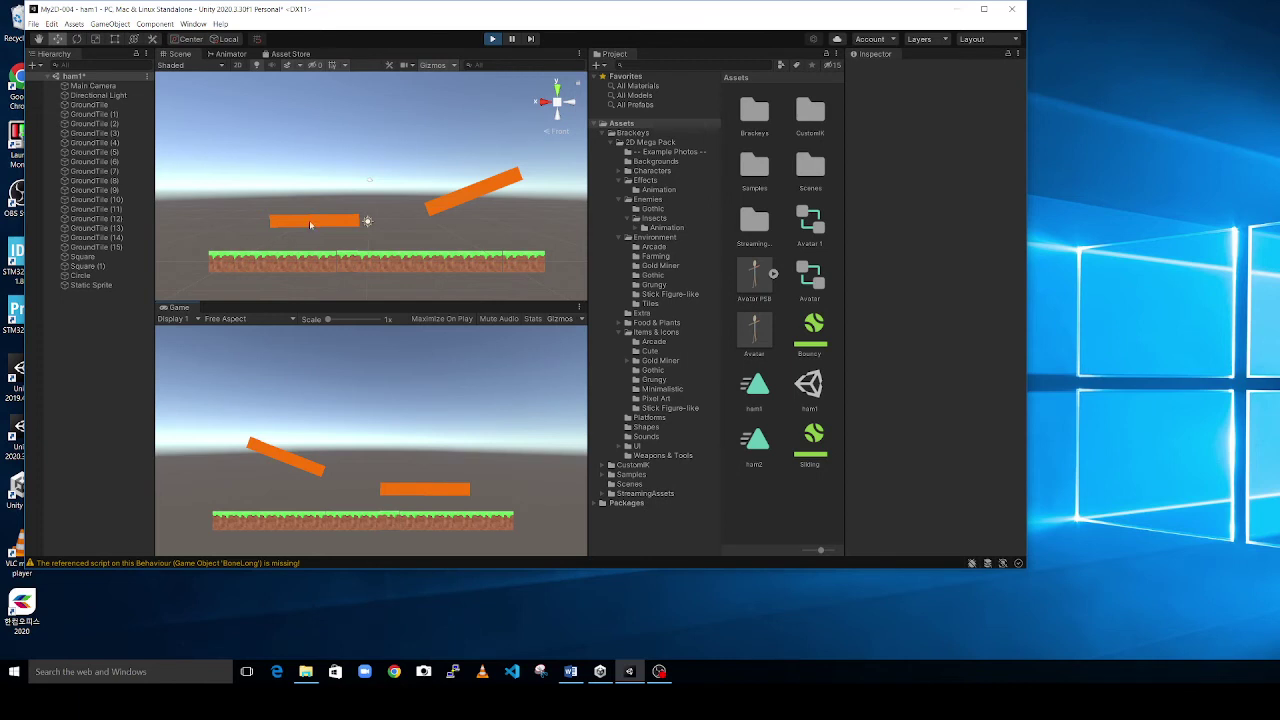
{"action": "left_click", "coordinate": [492, 39]}
{"action": "left_click", "coordinate": [493, 39]}
{"action": "left_click", "coordinate": [493, 40]}
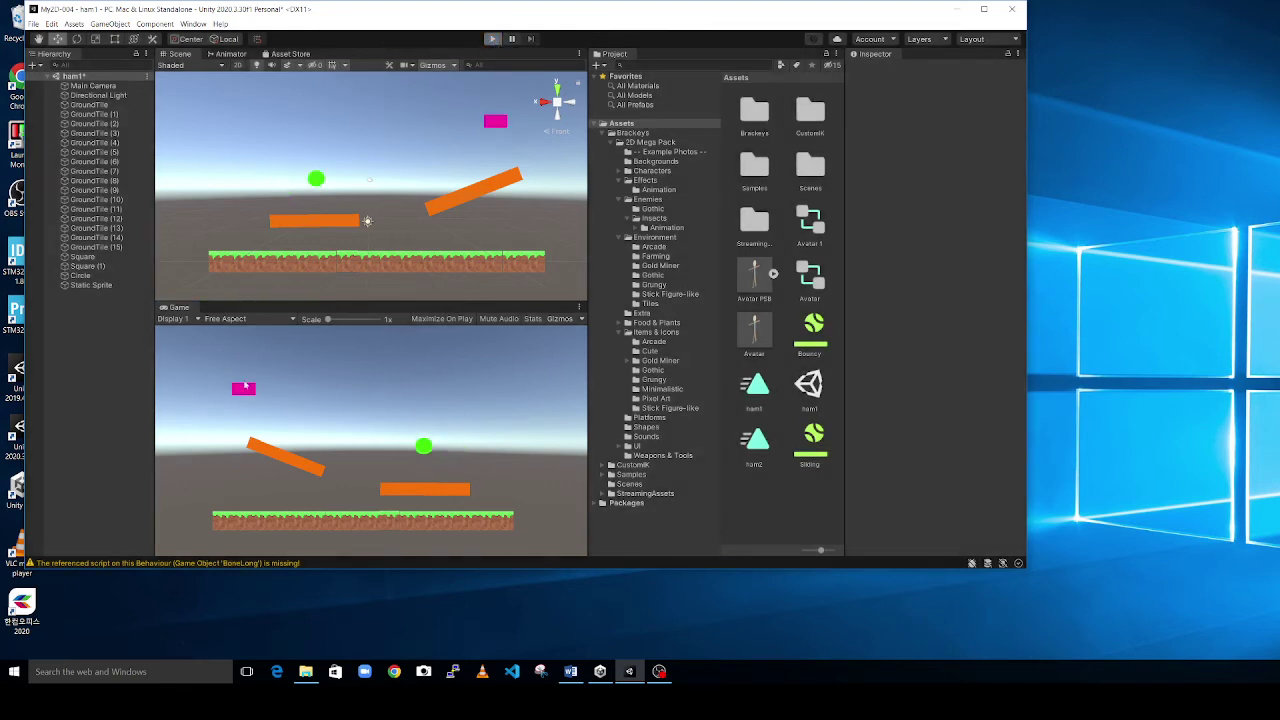
{"action": "key", "text": "ctrl+p"}
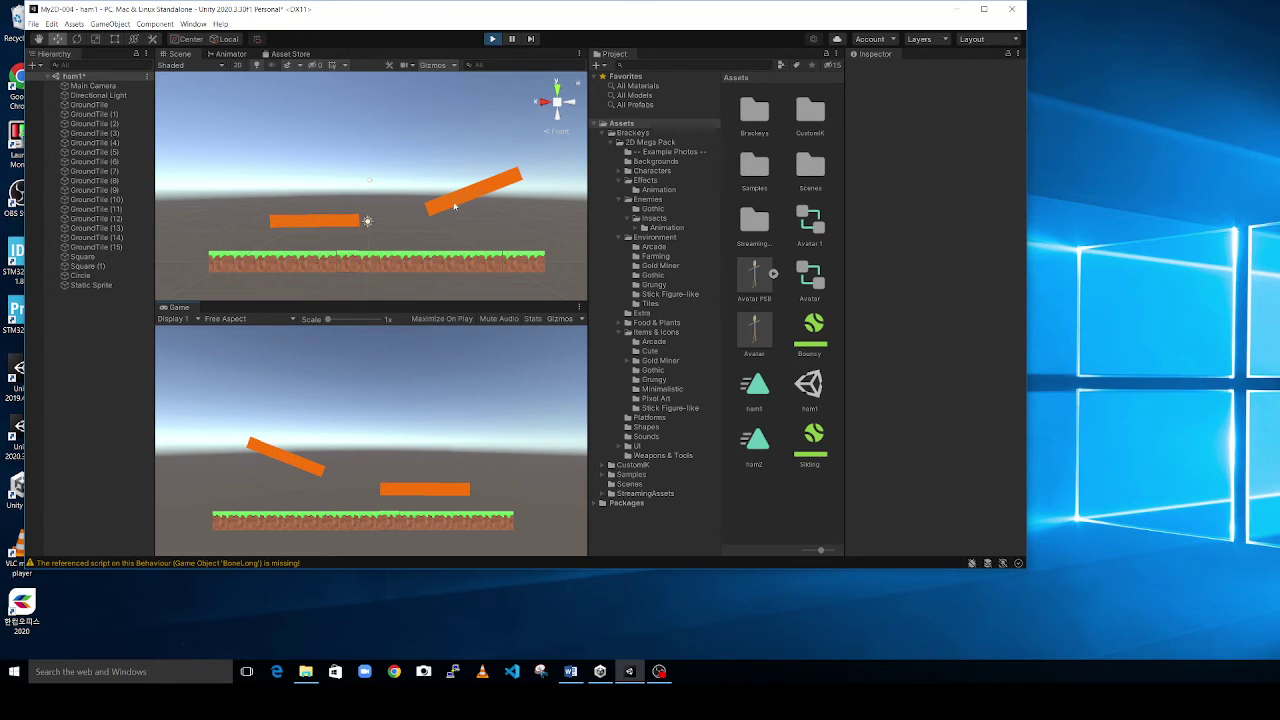
{"action": "left_click", "coordinate": [492, 39]}
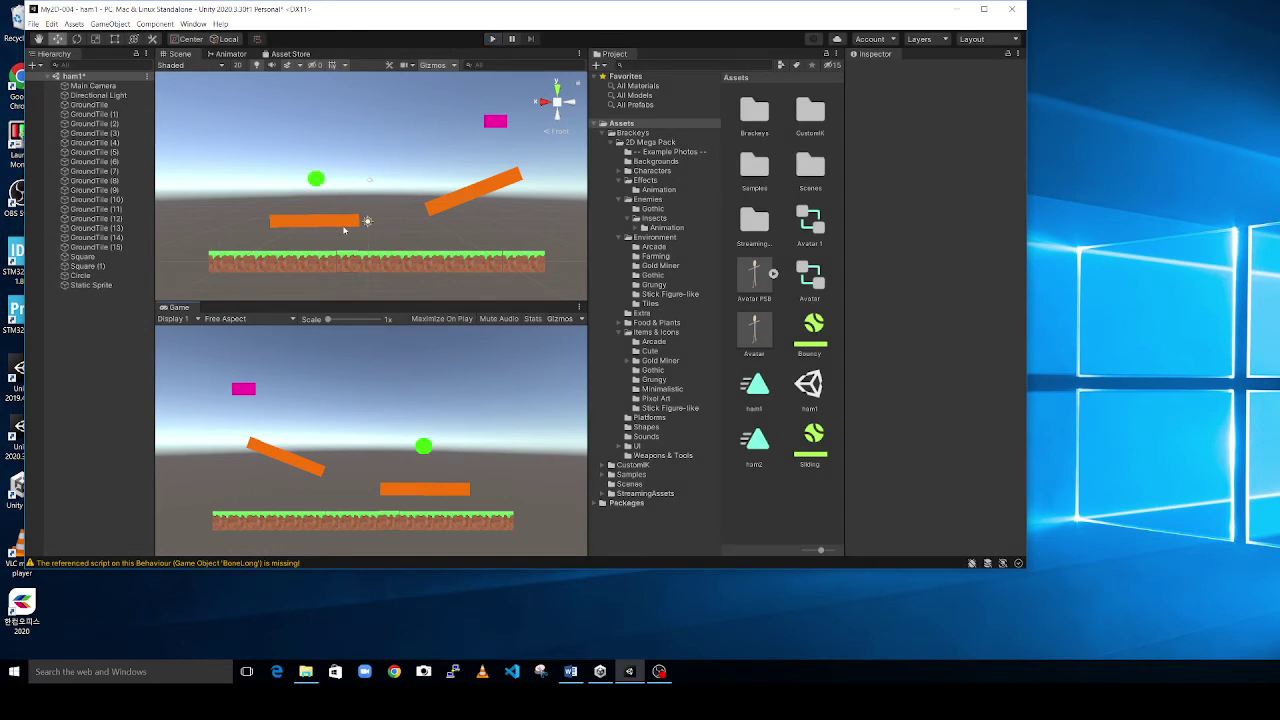
Set the Z position of the tilted Square and Static Sprite to 0, and shift the Square up its slope to about X -8.89, Y 5.82
{"action": "left_click", "coordinate": [478, 192]}
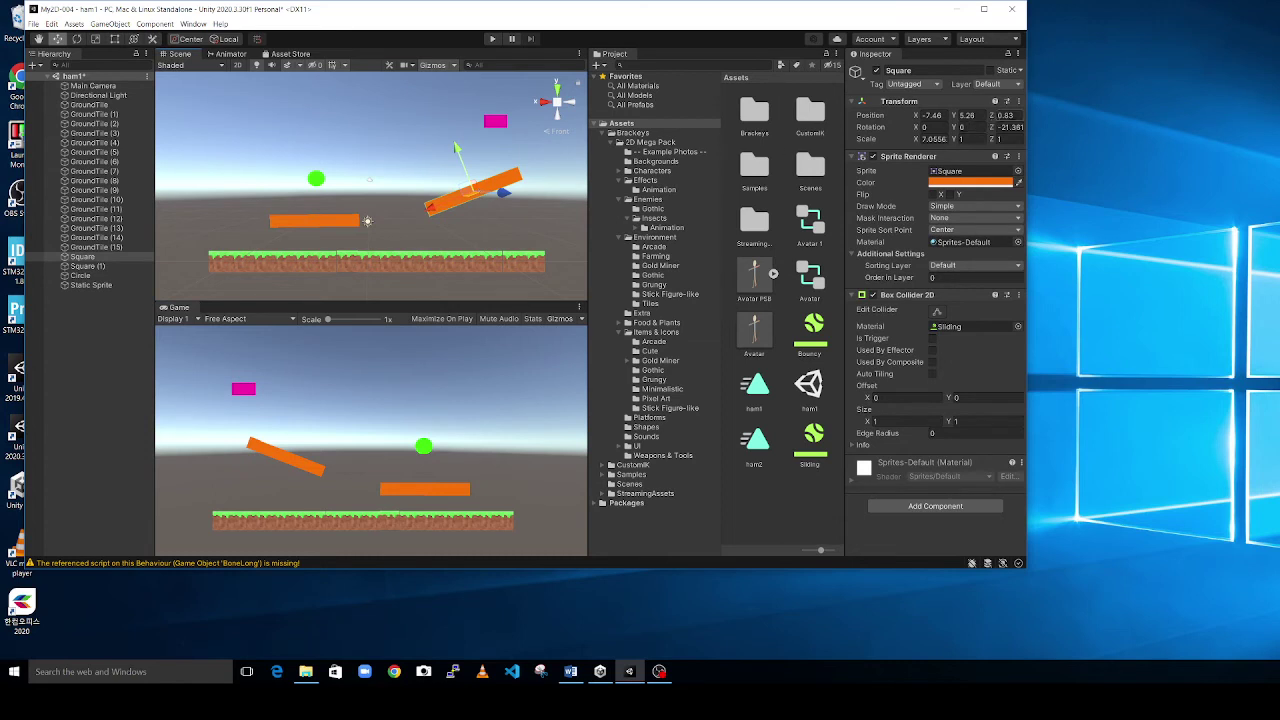
{"action": "left_click", "coordinate": [1003, 115]}
{"action": "type", "text": "0"}
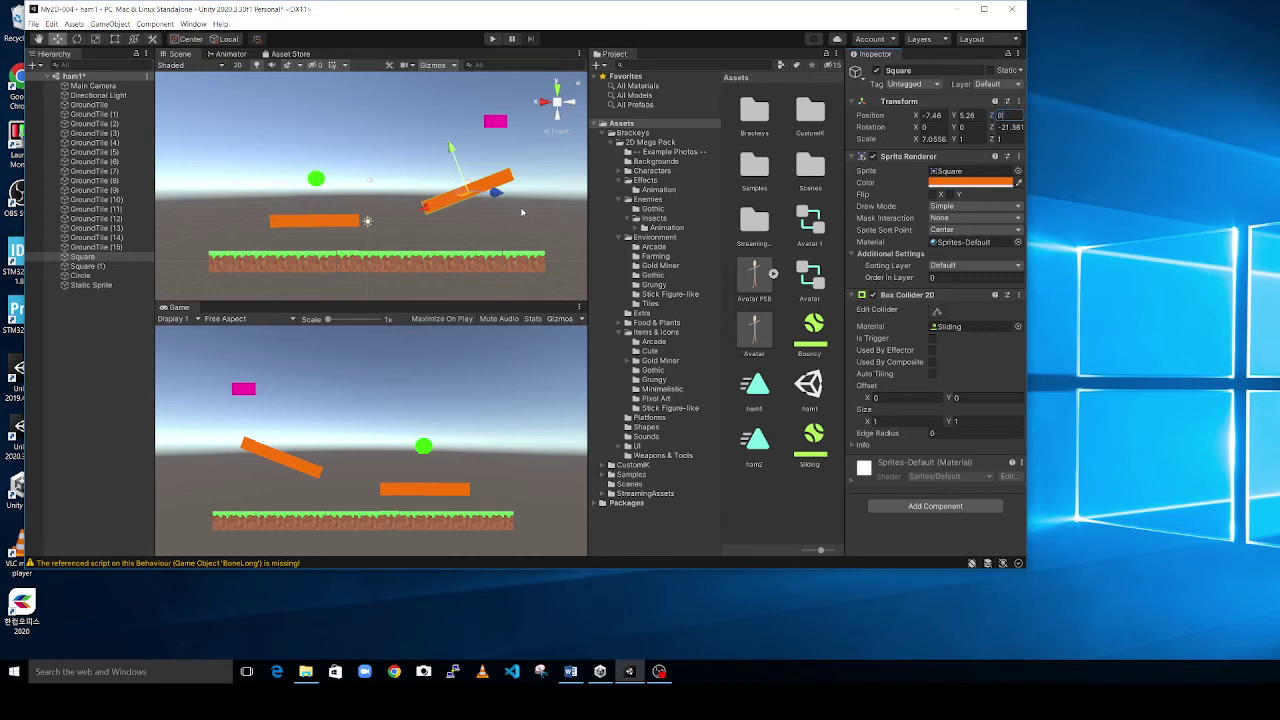
{"action": "left_click", "coordinate": [495, 122]}
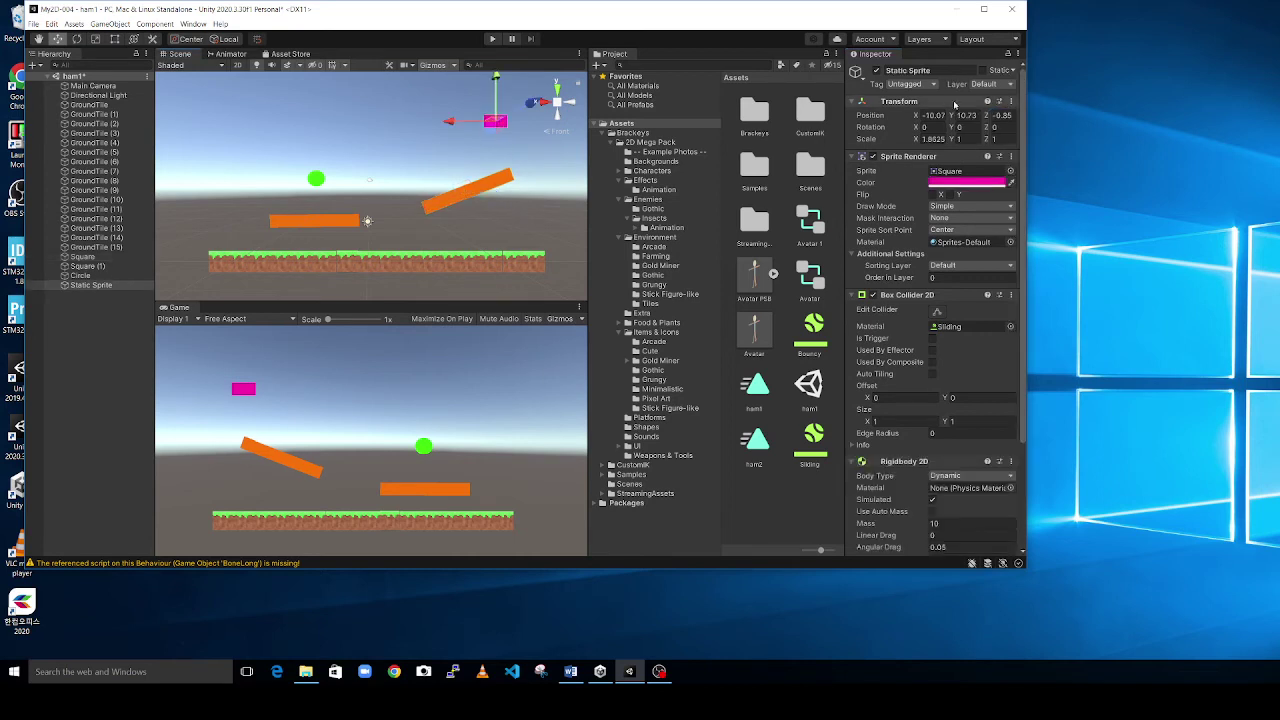
{"action": "left_click", "coordinate": [990, 116]}
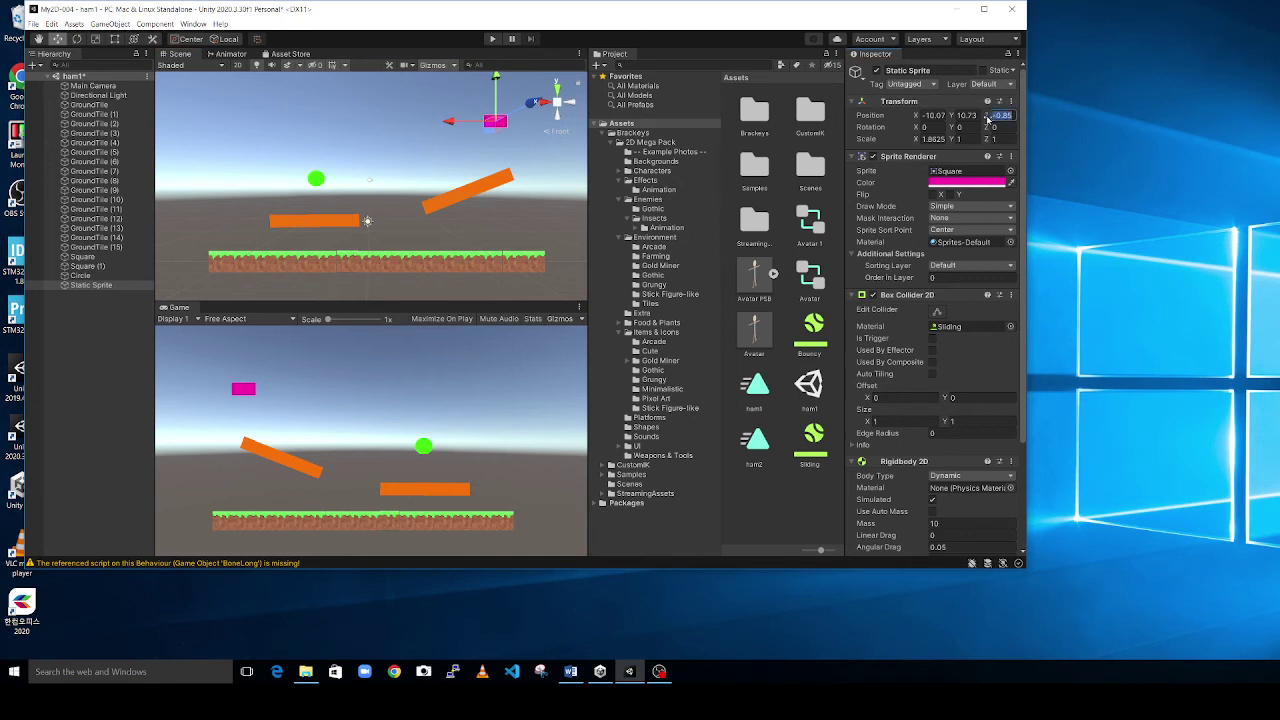
{"action": "type", "text": "0"}
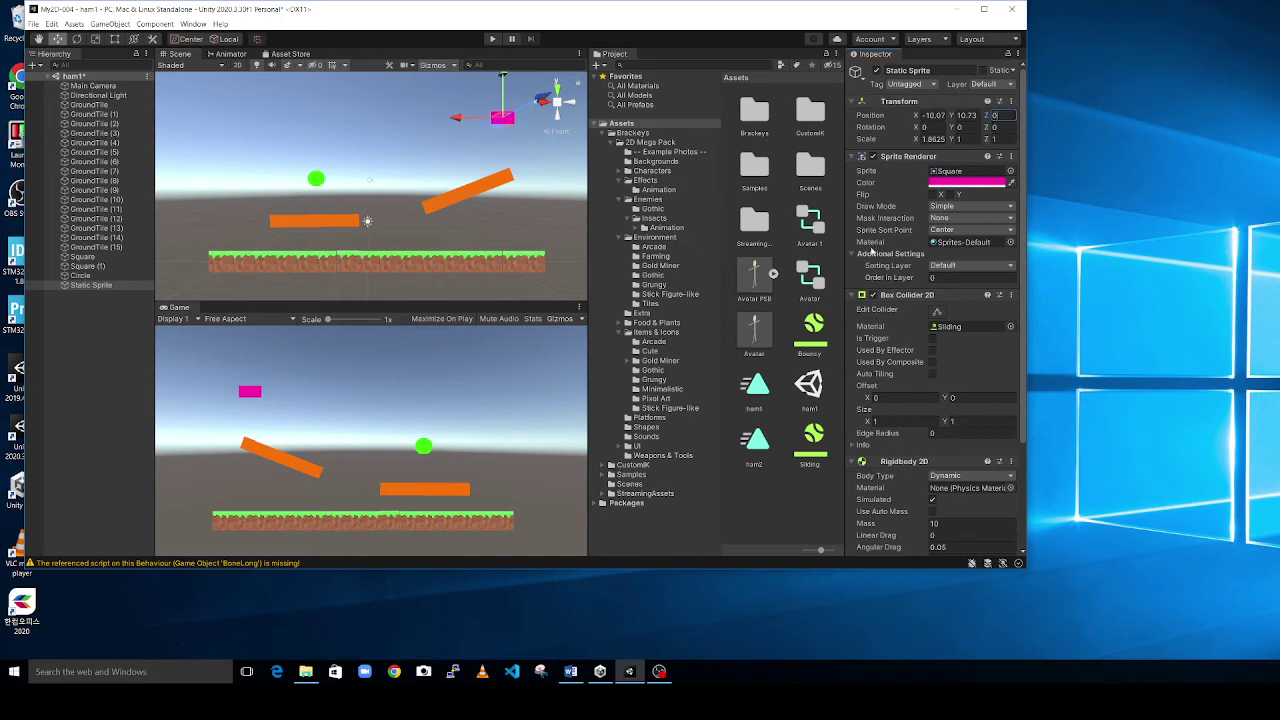
{"action": "left_click", "coordinate": [503, 180]}
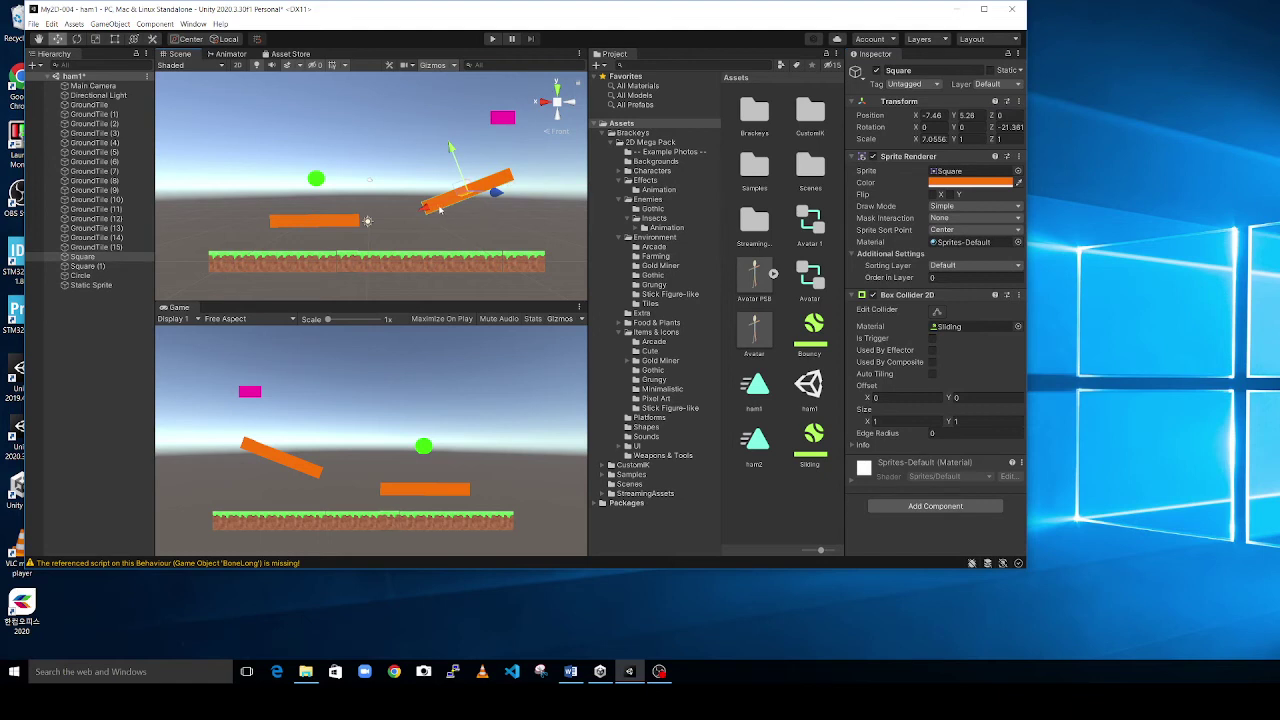
{"action": "left_click_drag", "start_coordinate": [437, 207], "coordinate": [501, 181]}
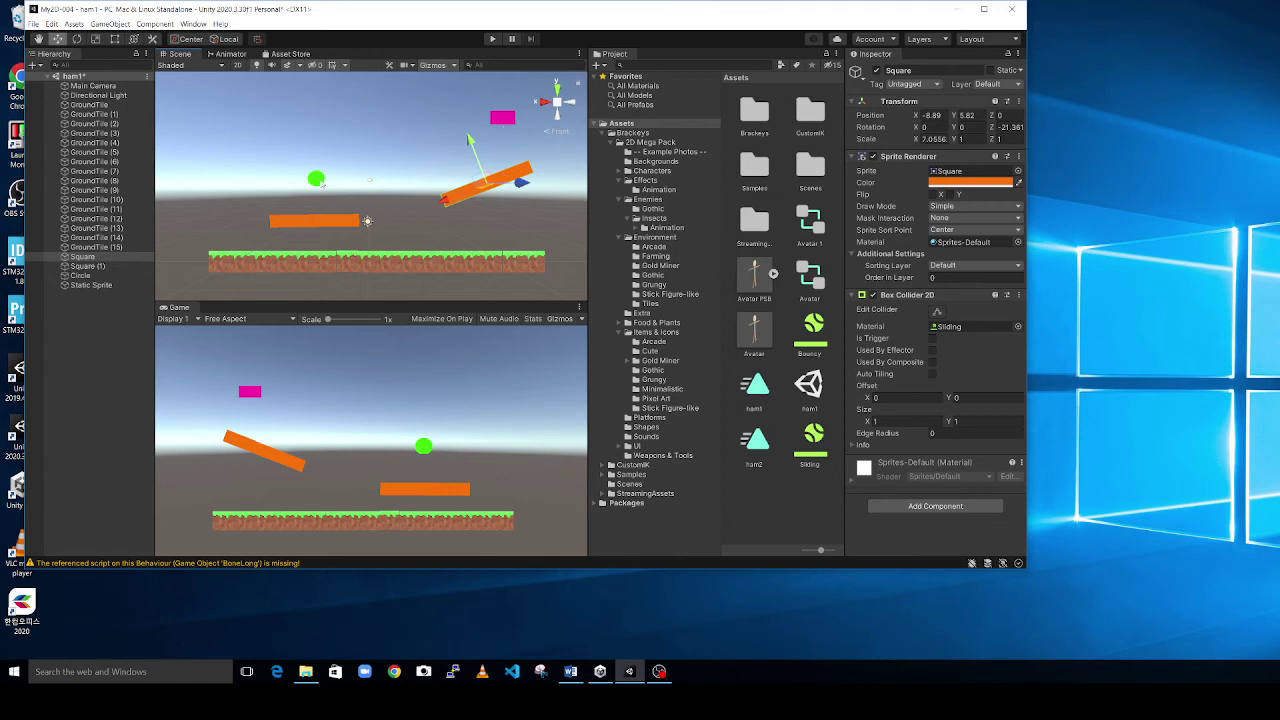
Set the Z position of the green Circle and the lower orange bar, Square (1), to 0
{"action": "left_click", "coordinate": [318, 180]}
{"action": "left_click", "coordinate": [1003, 115]}
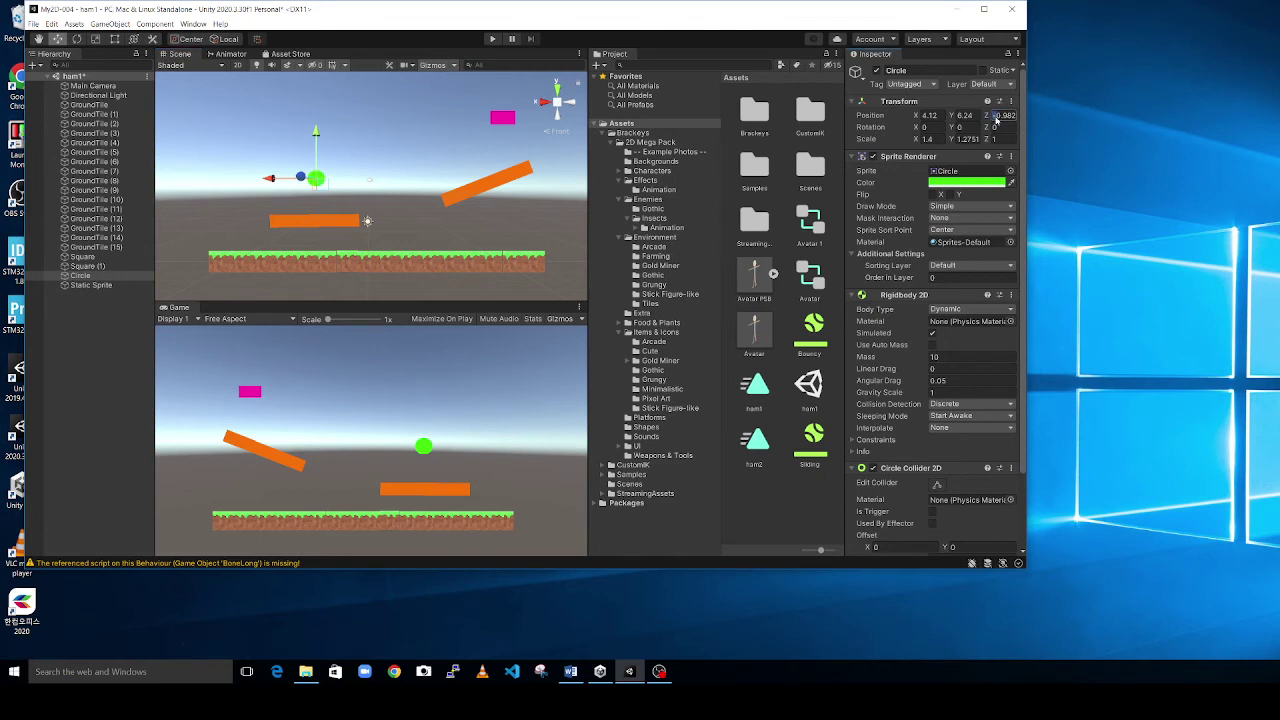
{"action": "type", "text": "0"}
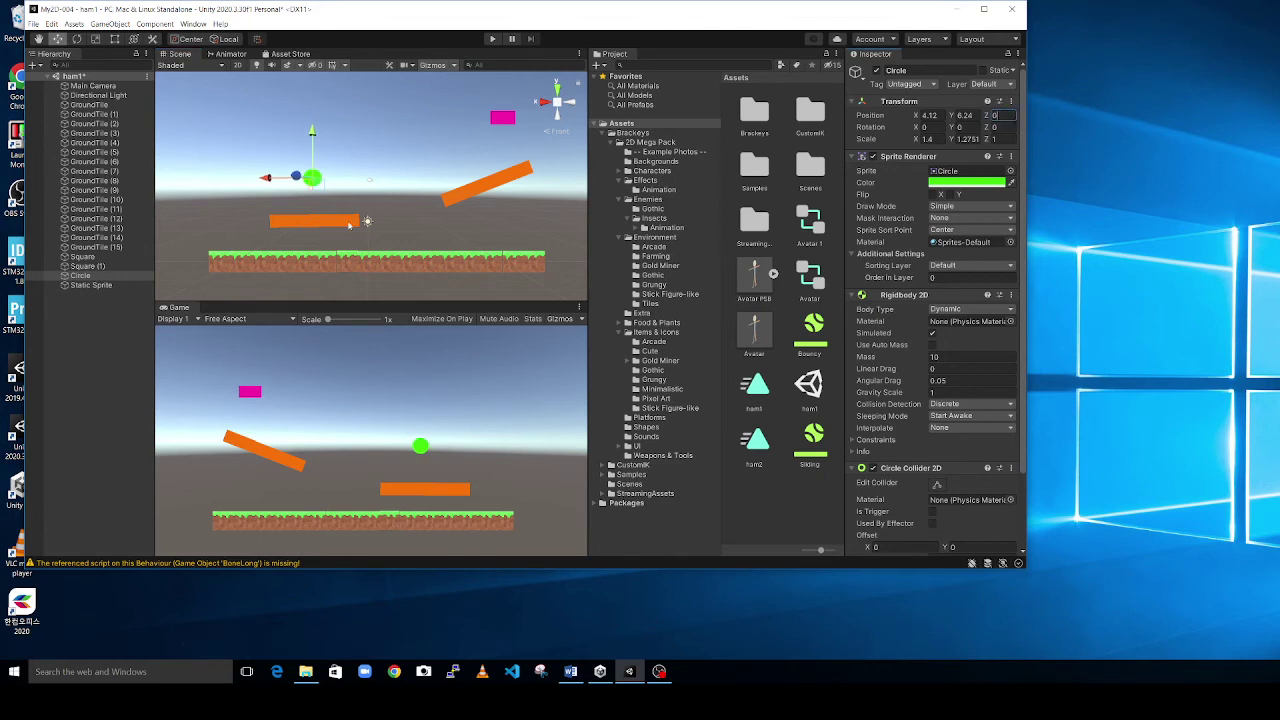
{"action": "left_click", "coordinate": [334, 224]}
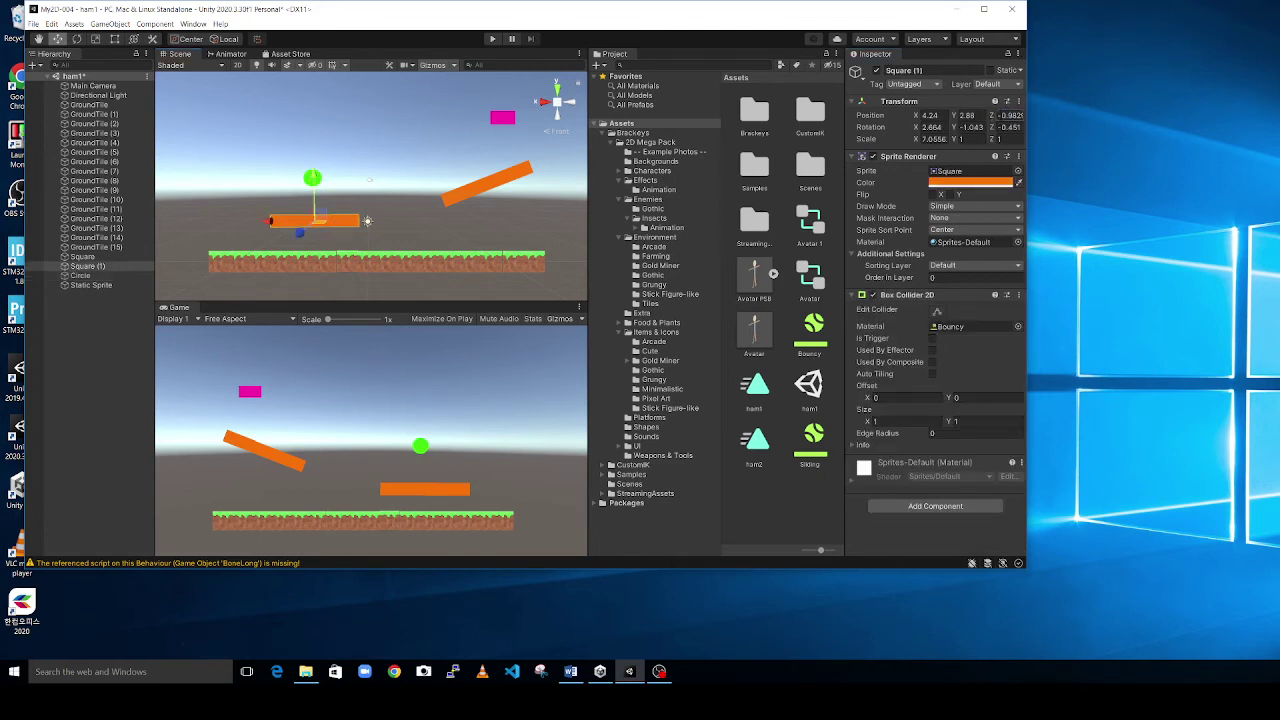
{"action": "left_click", "coordinate": [1005, 115]}
{"action": "type", "text": "02"}
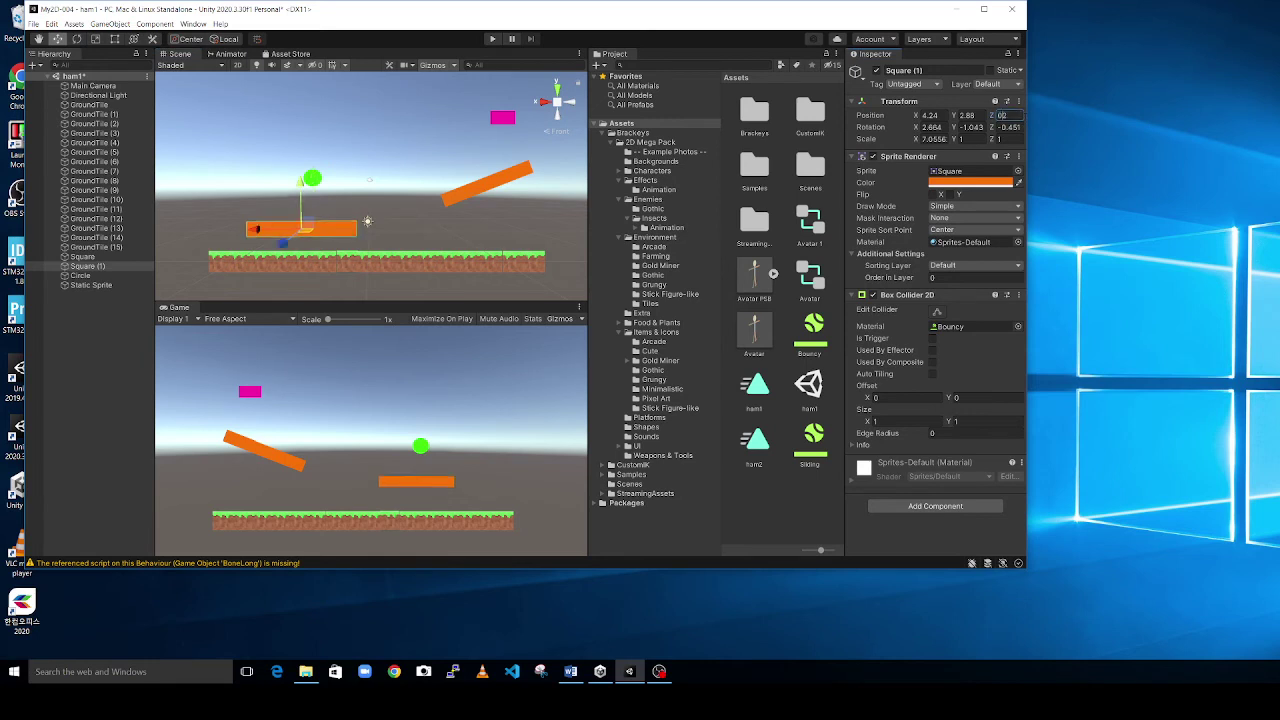
{"action": "key", "text": "BackSpace"}
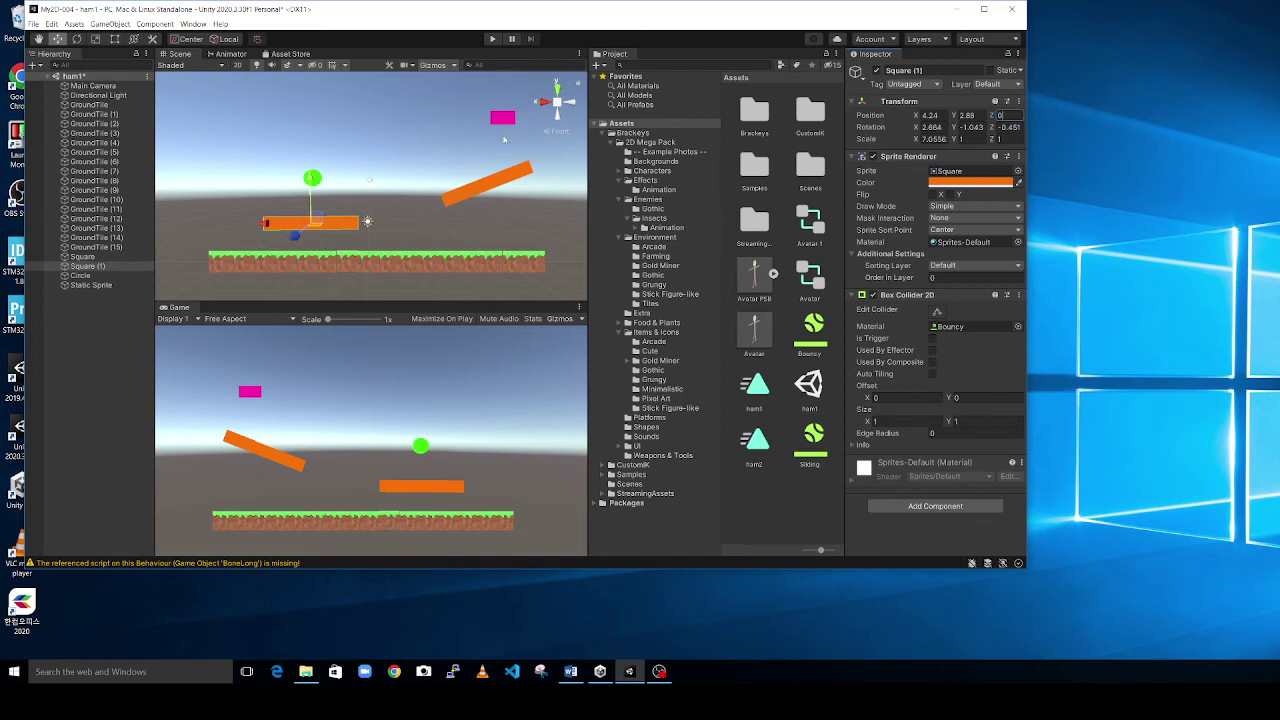
Run the scene in play mode to test the objects aligned at Z 0, and stop the simulation
{"action": "left_click", "coordinate": [494, 41]}
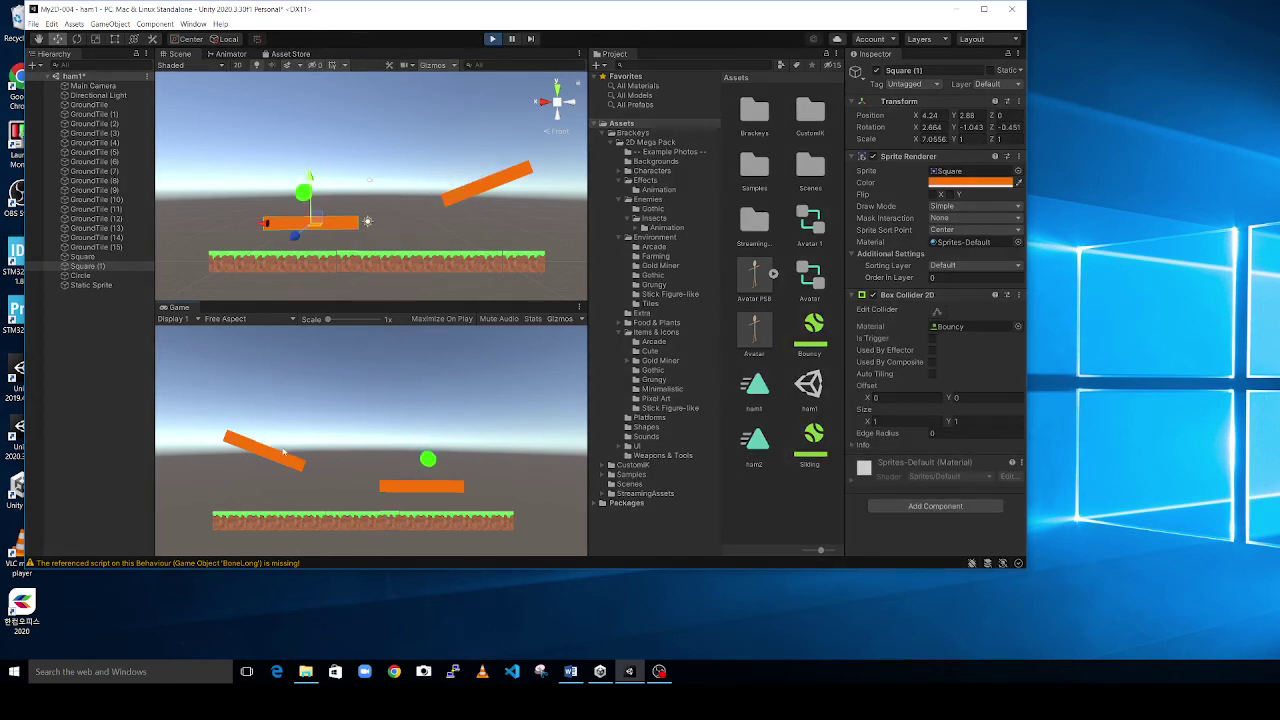
{"action": "left_click", "coordinate": [492, 39]}
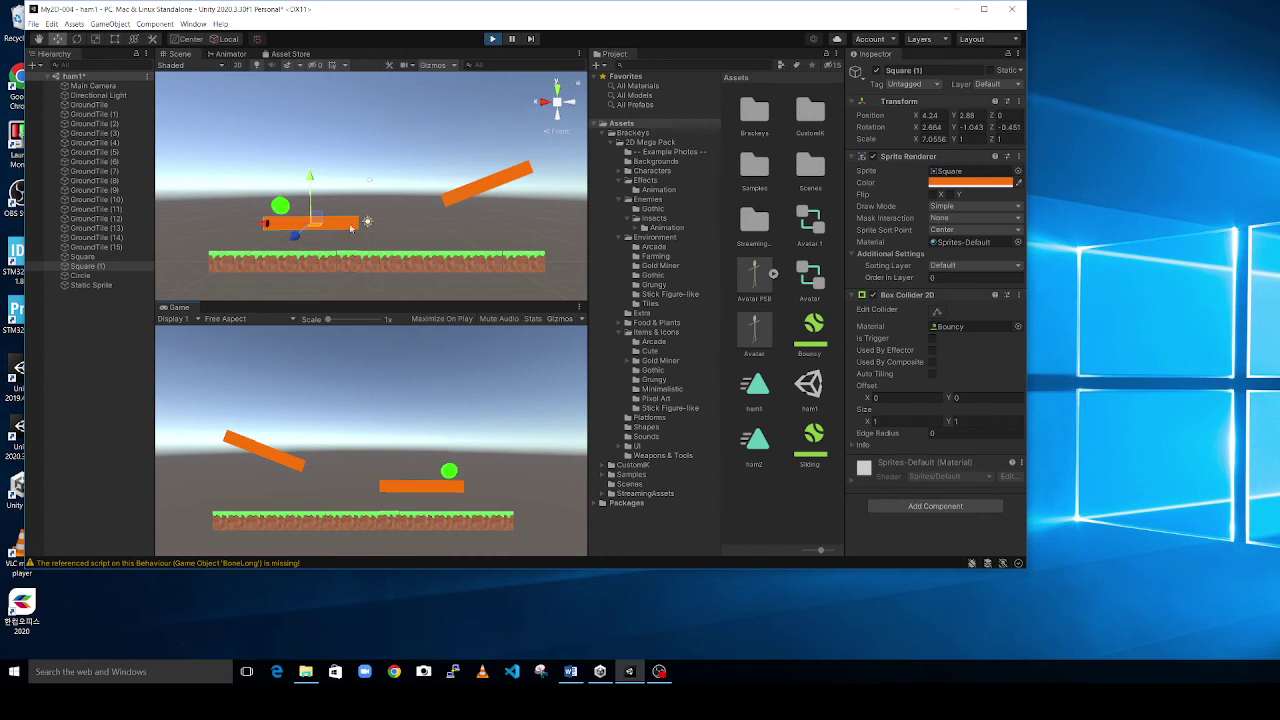
{"action": "left_click", "coordinate": [492, 38]}
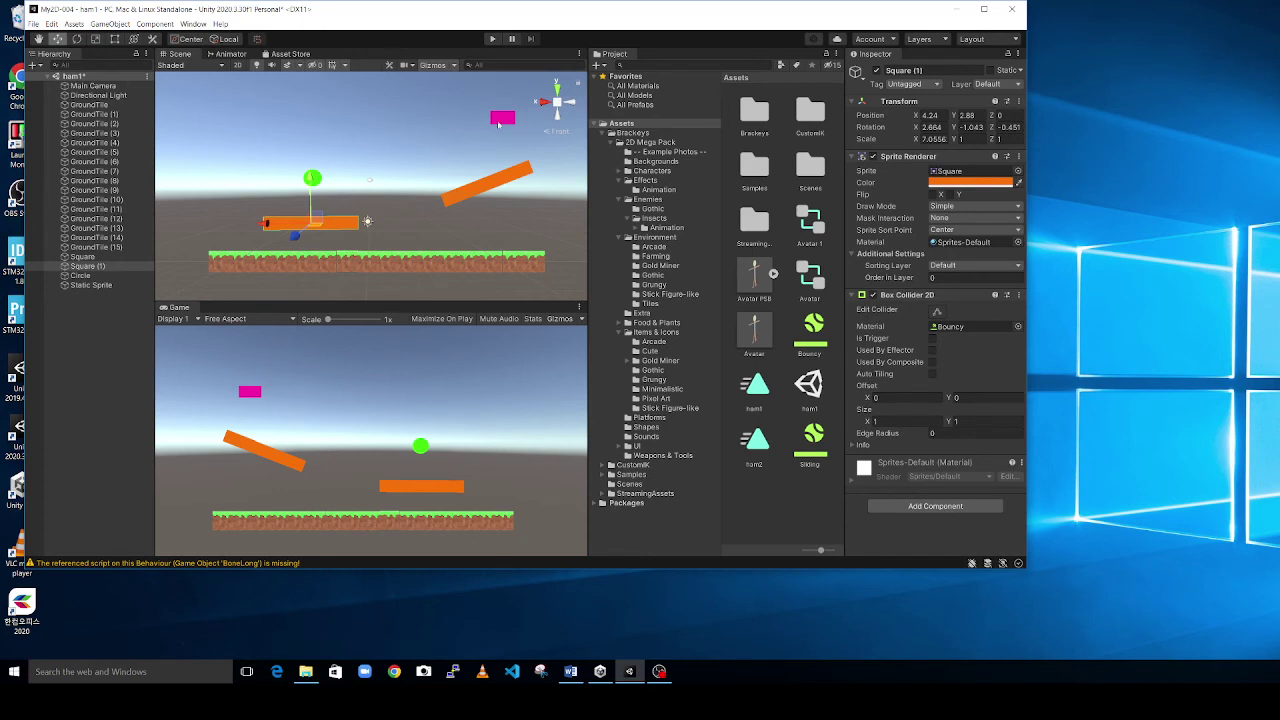
Set the Static Sprite's Z position to 0.1 and test its contact with the tilted bar in play mode
{"action": "left_click", "coordinate": [502, 120]}
{"action": "left_click", "coordinate": [994, 115]}
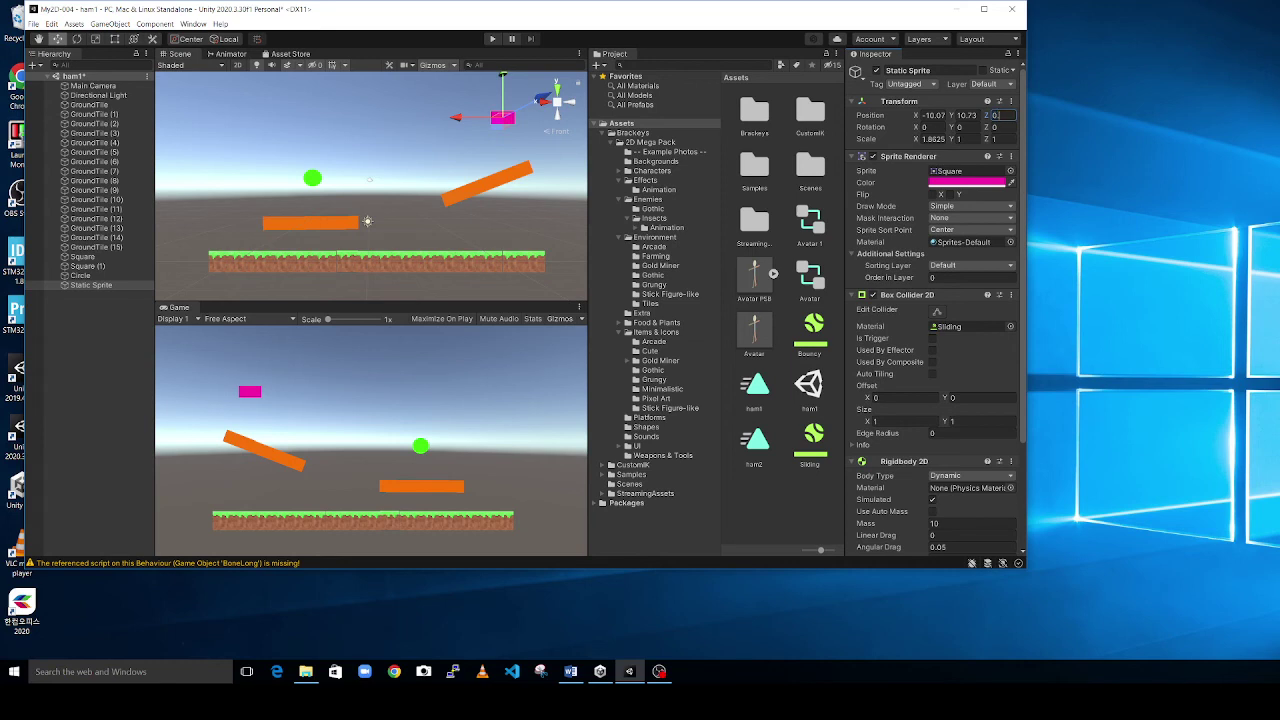
{"action": "type", "text": "0.5"}
{"action": "left_click", "coordinate": [492, 38]}
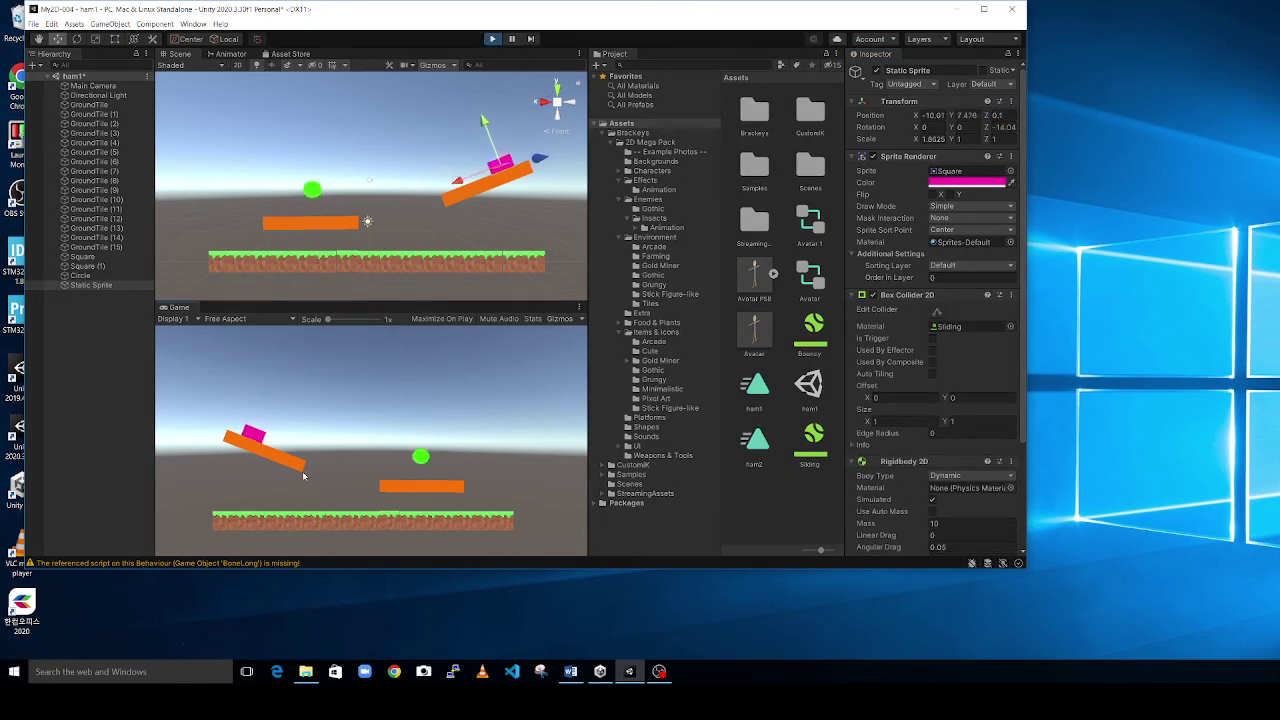
{"action": "left_click", "coordinate": [494, 39]}
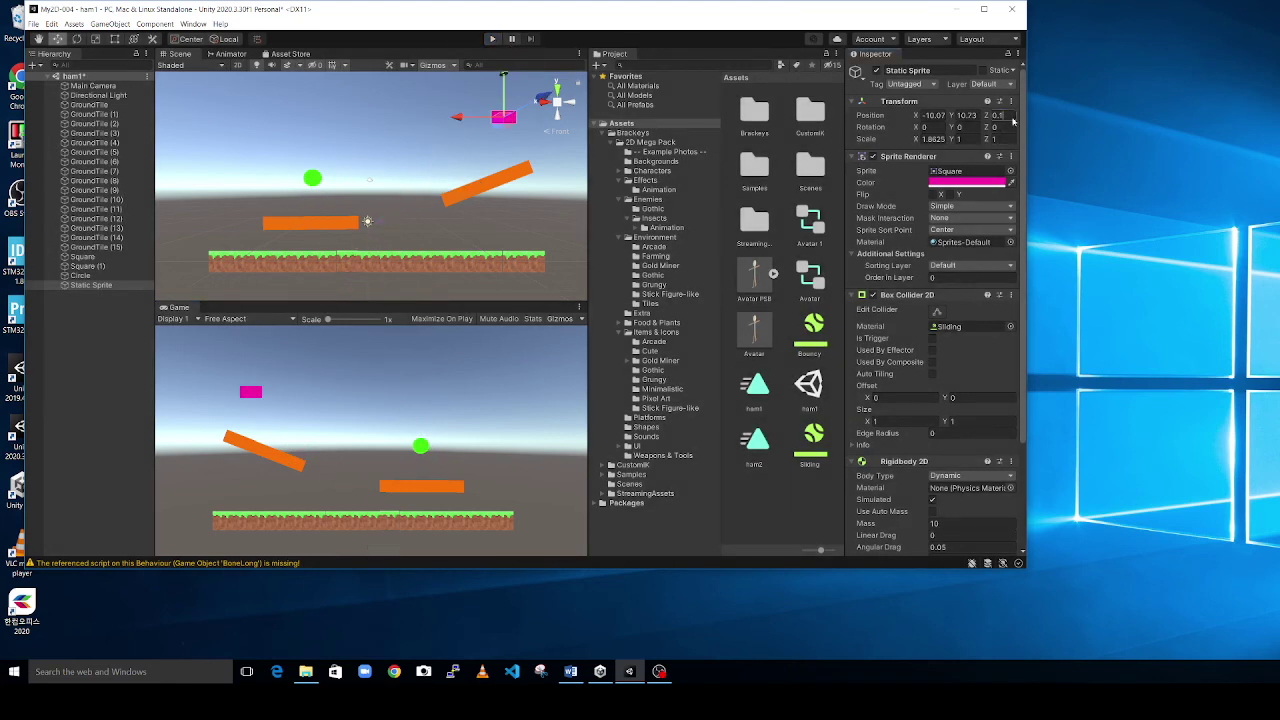
Set the Static Sprite's Z position to 1 and test the fall again in play mode
{"action": "left_click", "coordinate": [997, 116]}
{"action": "double_click", "coordinate": [994, 116]}
{"action": "type", "text": "1"}
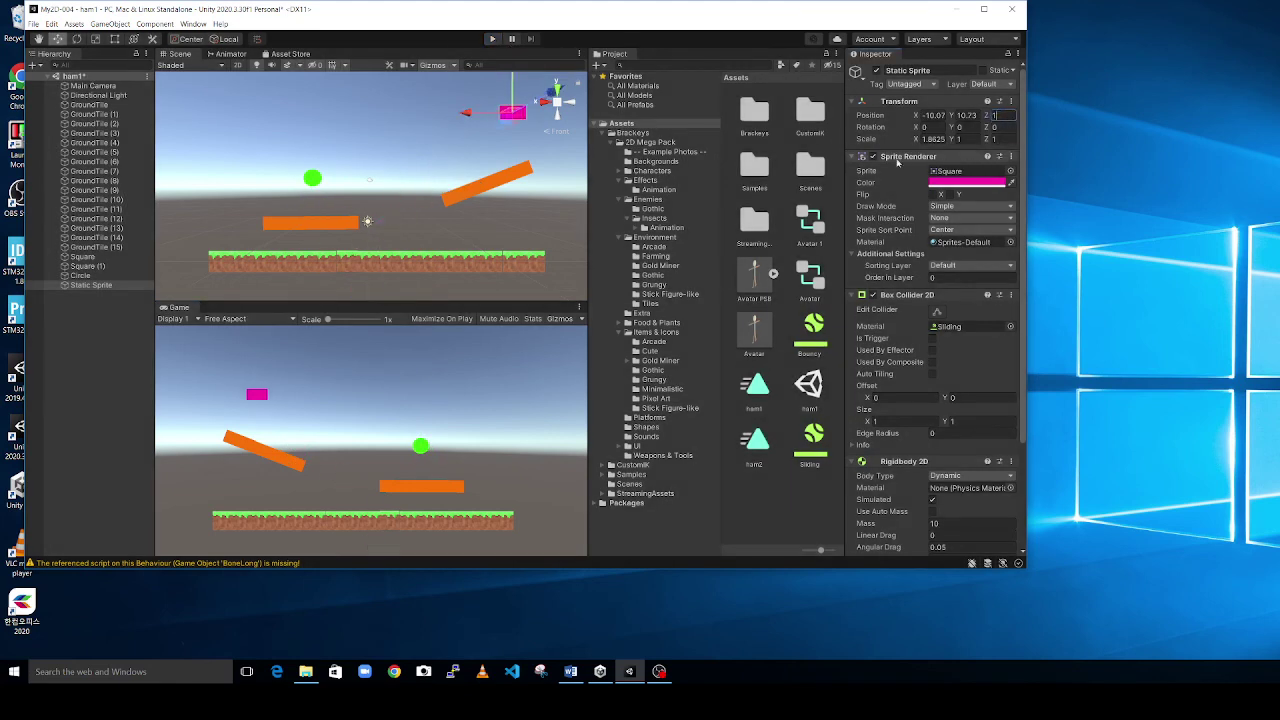
{"action": "left_click", "coordinate": [492, 40]}
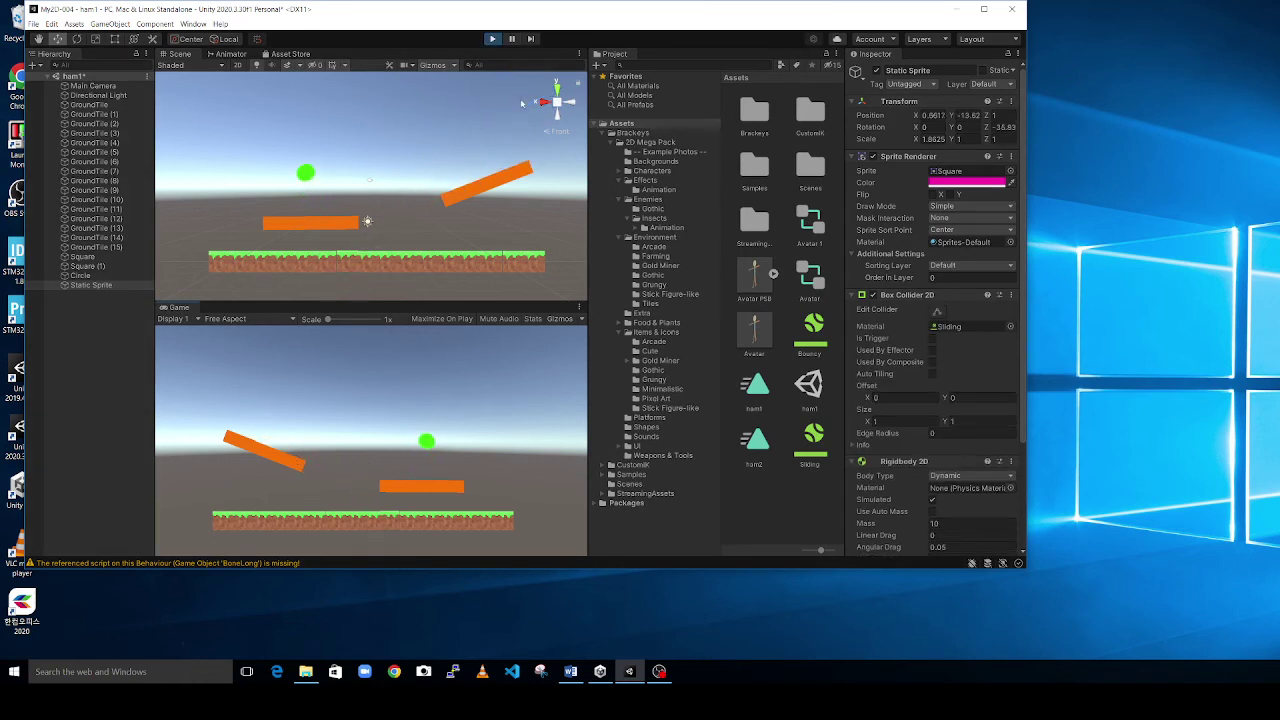
{"action": "left_click", "coordinate": [493, 39]}
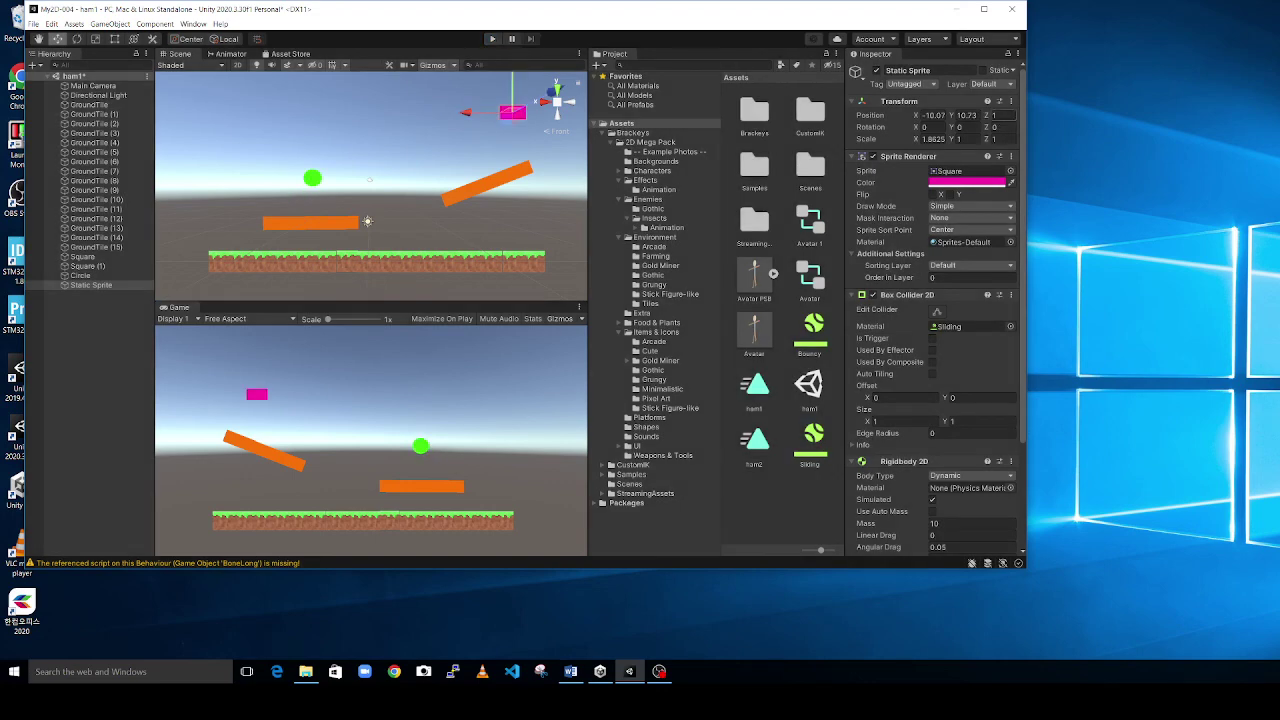
Set the Static Sprite's Z position to -2 and test the collision in play mode
{"action": "left_click", "coordinate": [995, 115]}
{"action": "type", "text": "-2"}
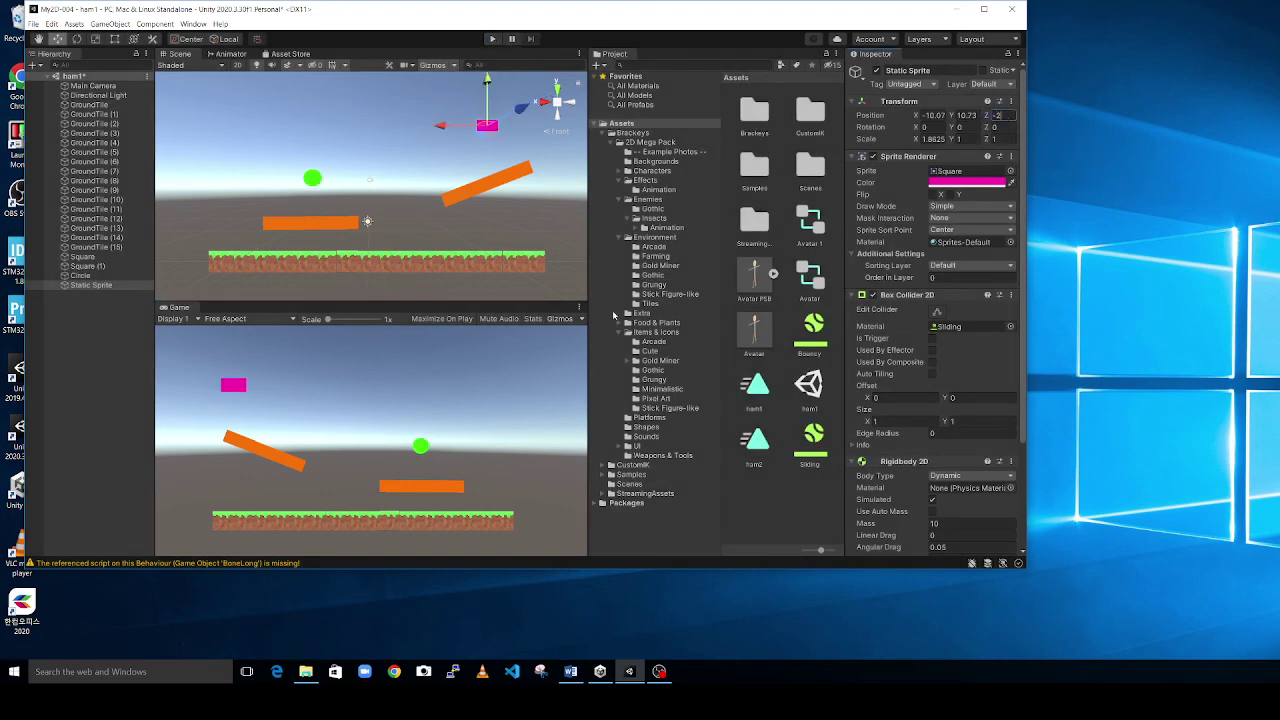
{"action": "left_click", "coordinate": [493, 39]}
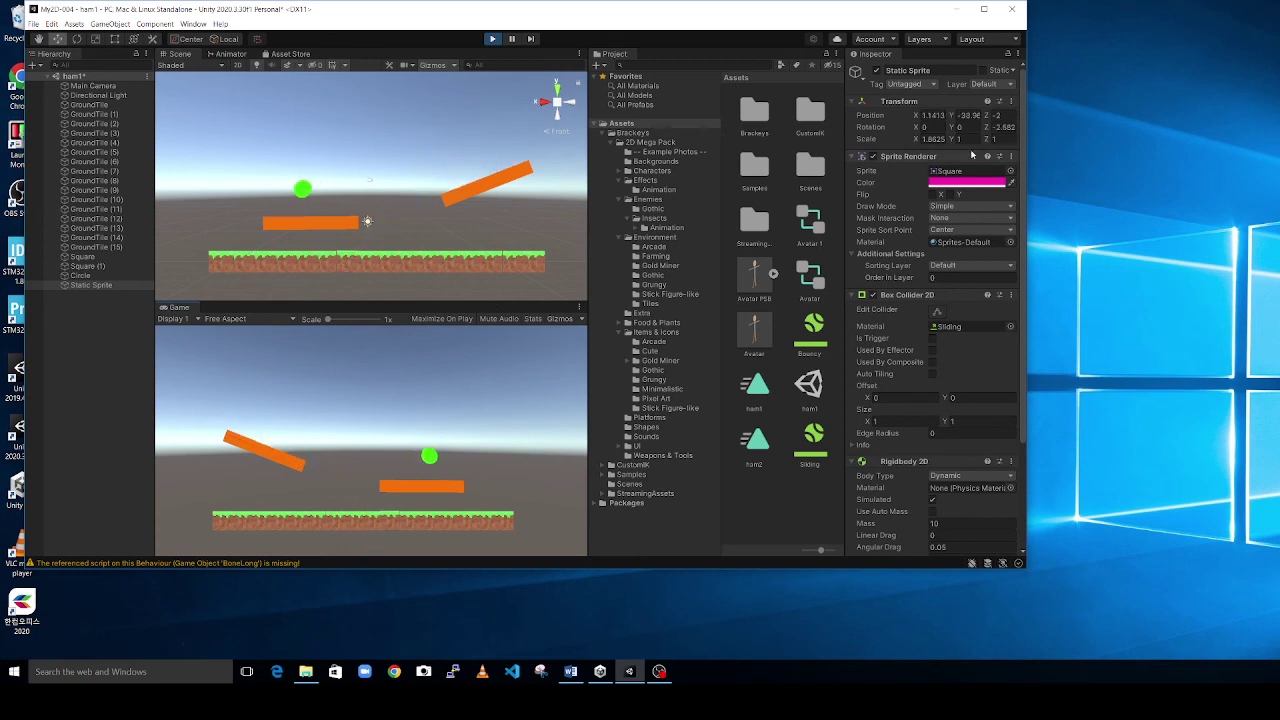
{"action": "left_click", "coordinate": [492, 38]}
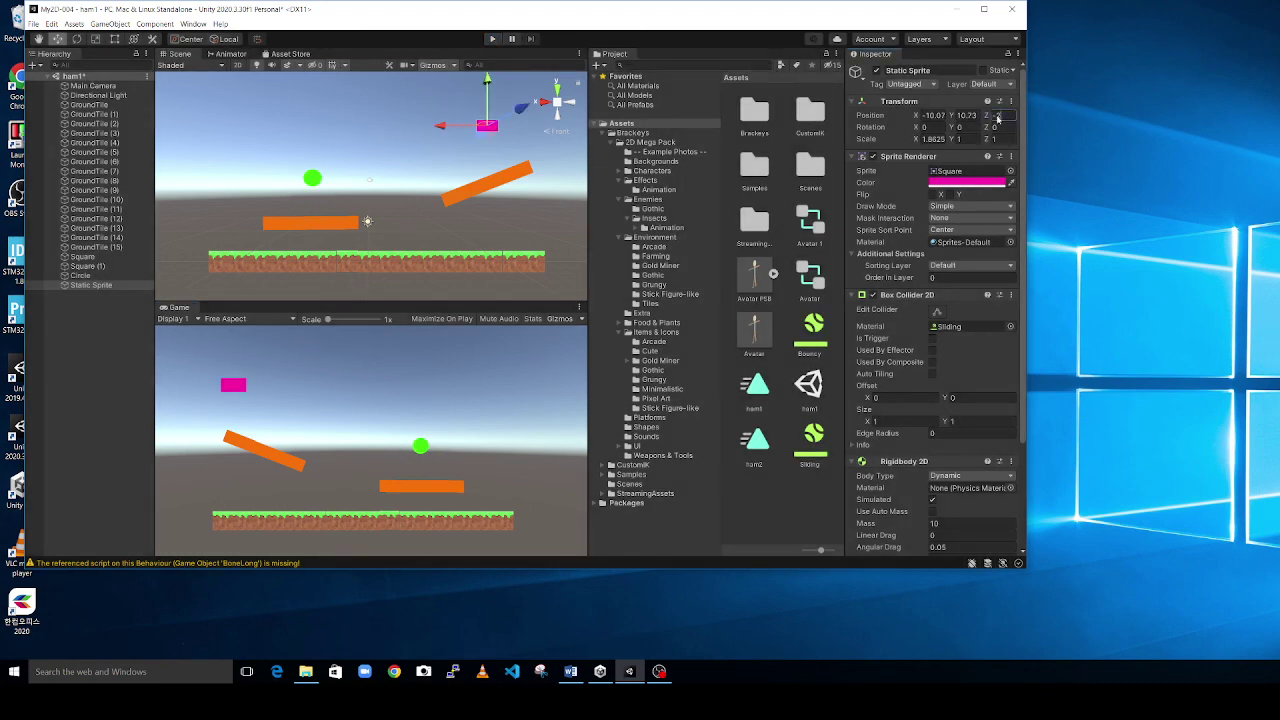
Set the Static Sprite's Z position back to 0 and run the scene
{"action": "type", "text": "0"}
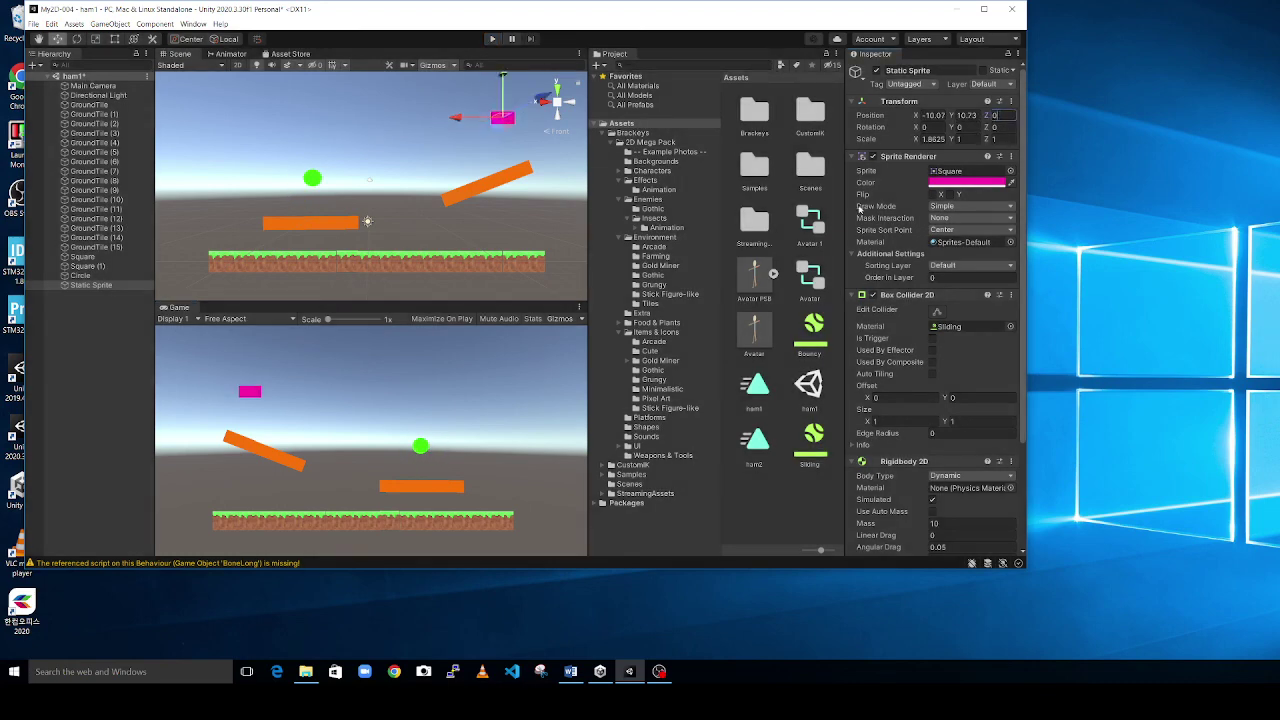
{"action": "left_click", "coordinate": [492, 40]}
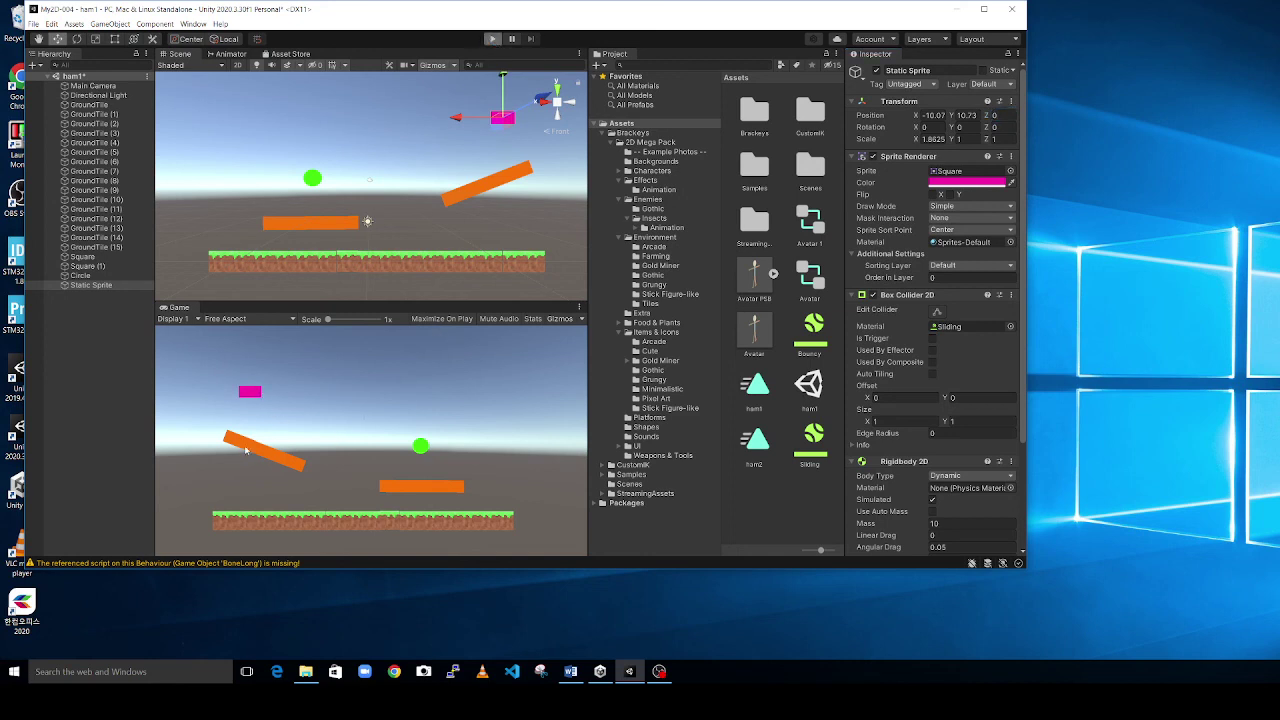